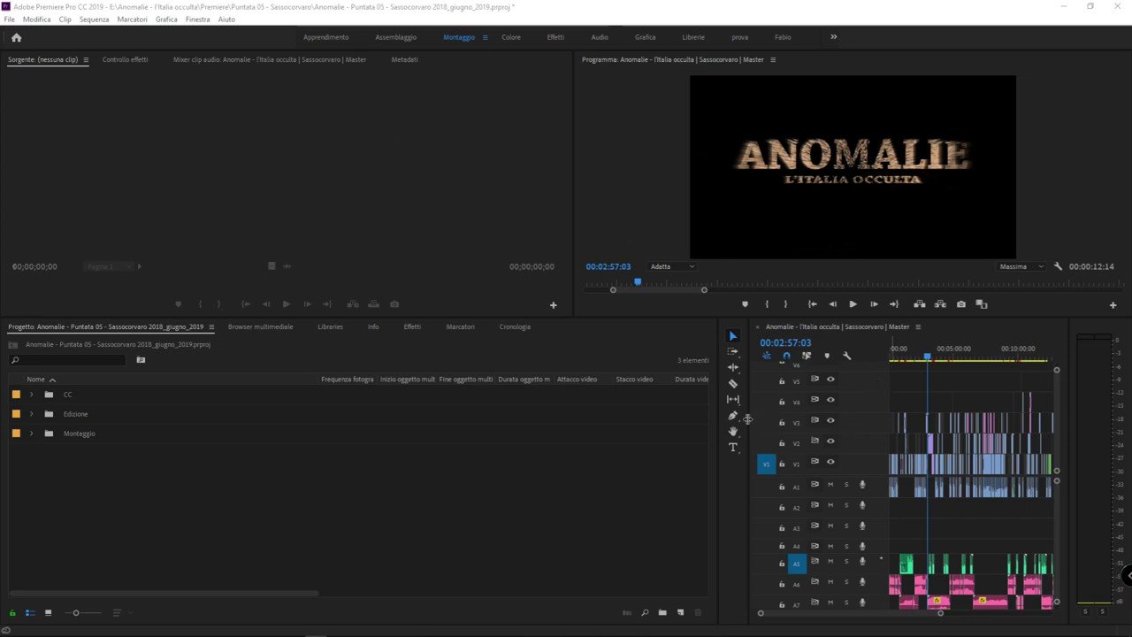
Resize the Timeline and Project panels, then maximize the Project panel showing the CC, Edizione and Montaggio bins
left_click_drag(749, 419, 88, 398)
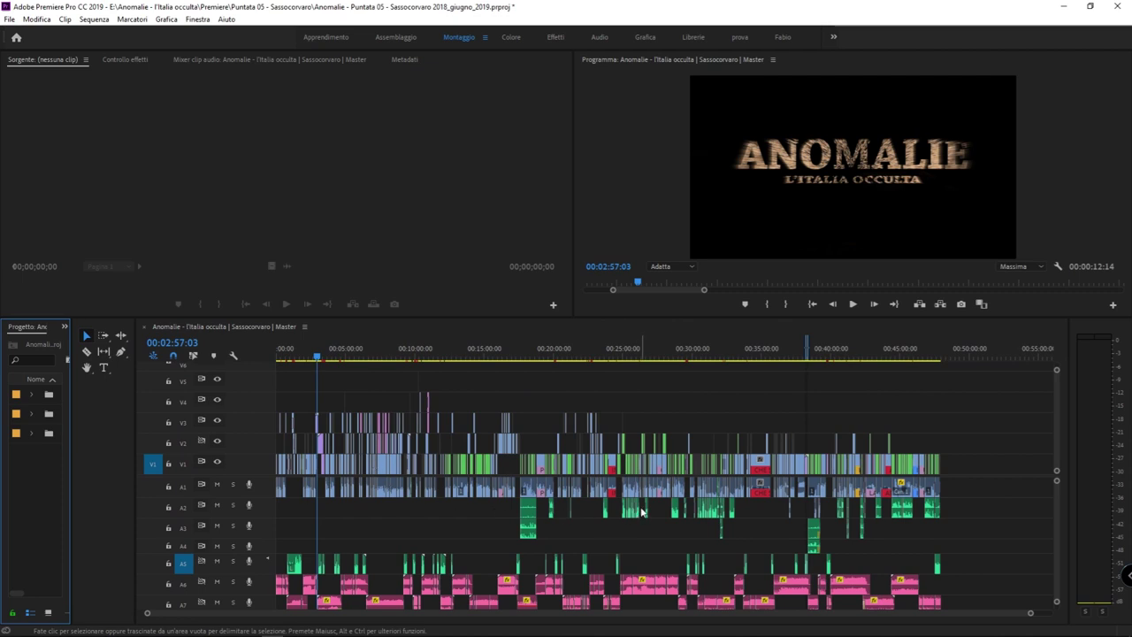
key("grave")
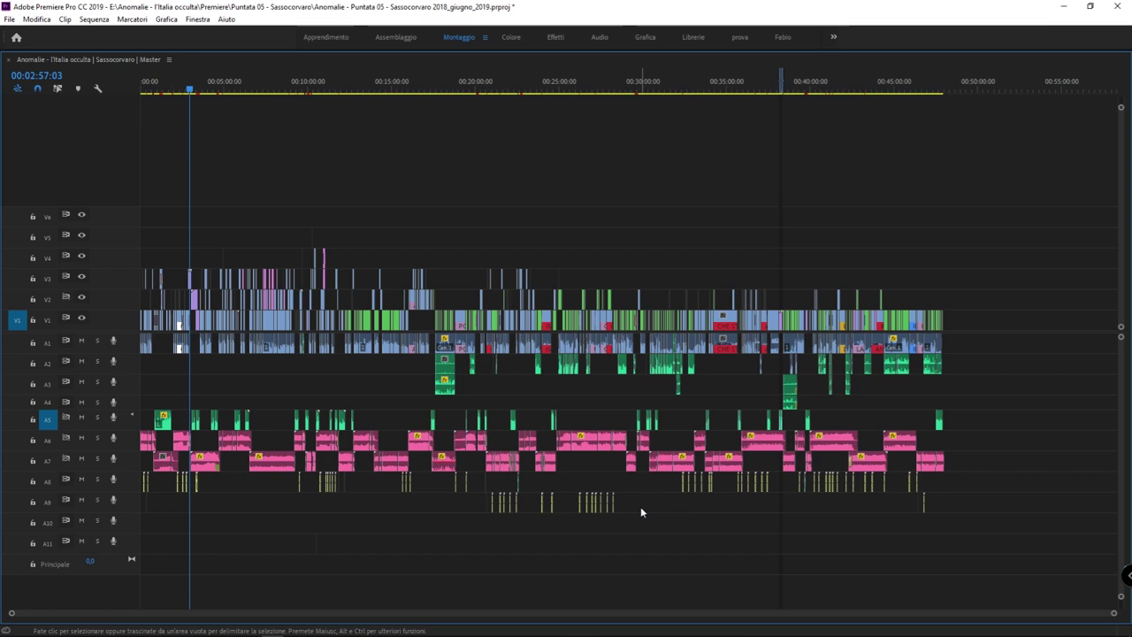
key("grave")
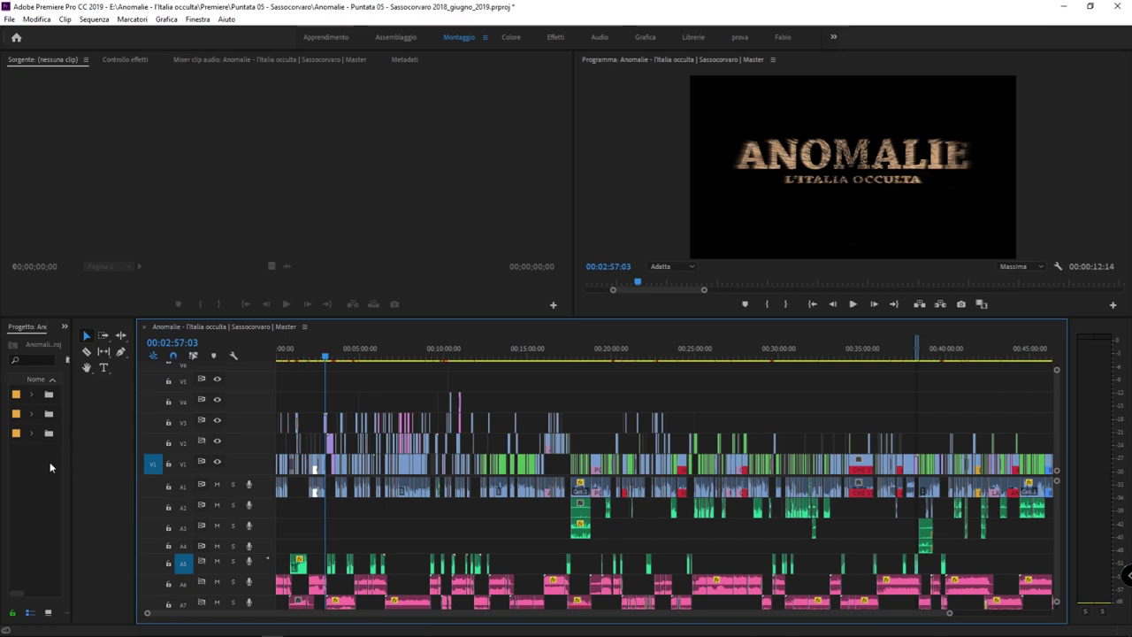
left_click_drag(70, 473, 445, 478)
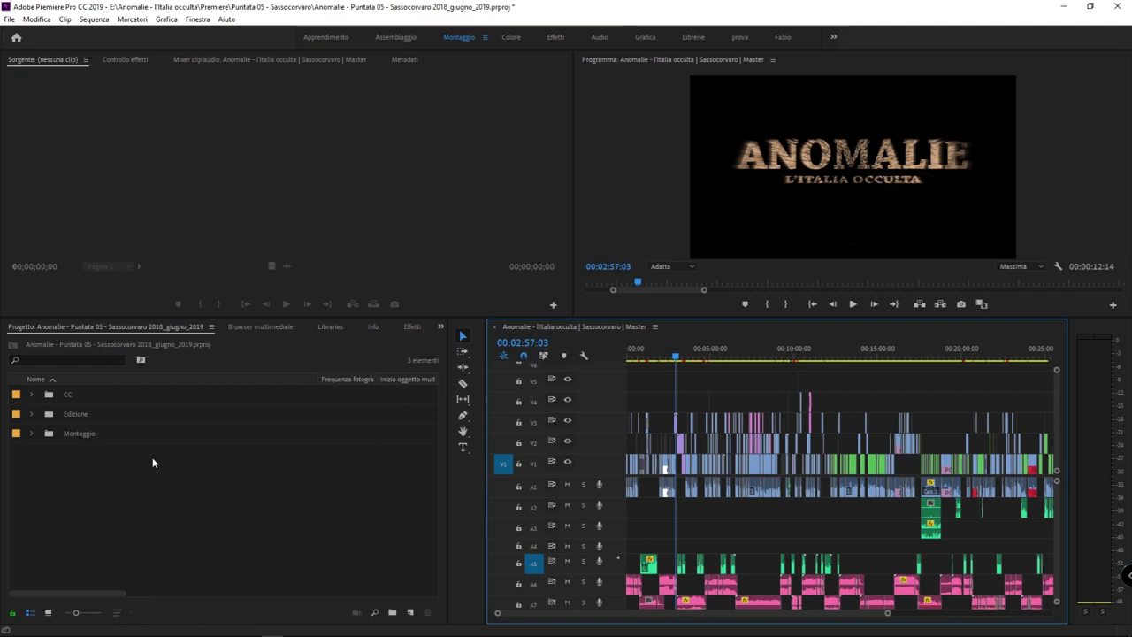
key("grave")
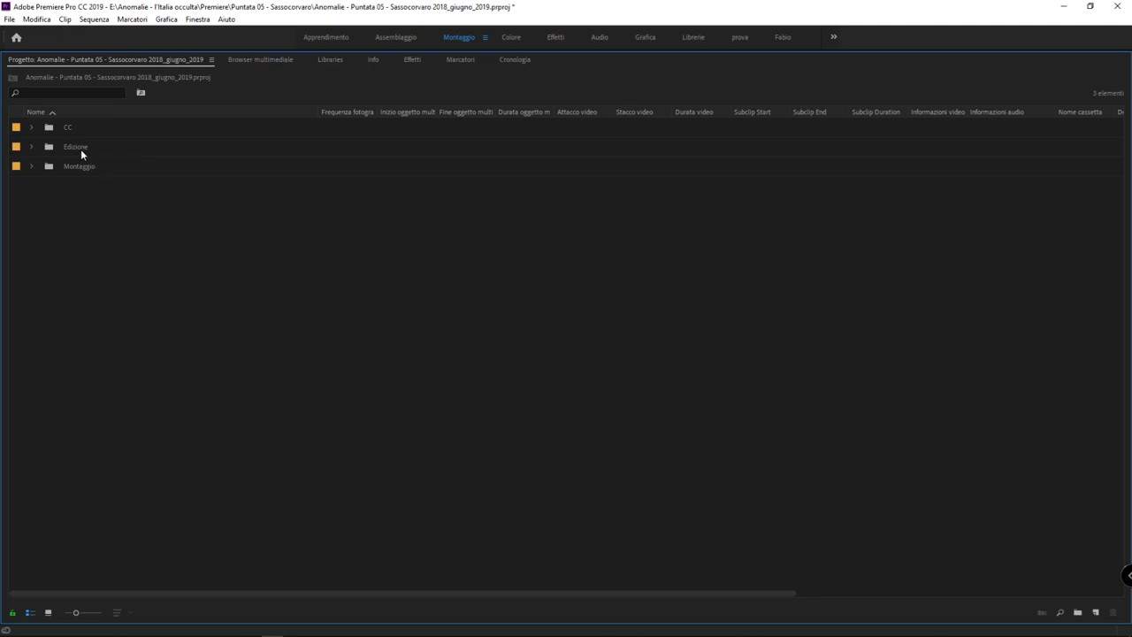
Expand the Montaggio bin and its Grafica, Girato and Intro folders
left_click(31, 166)
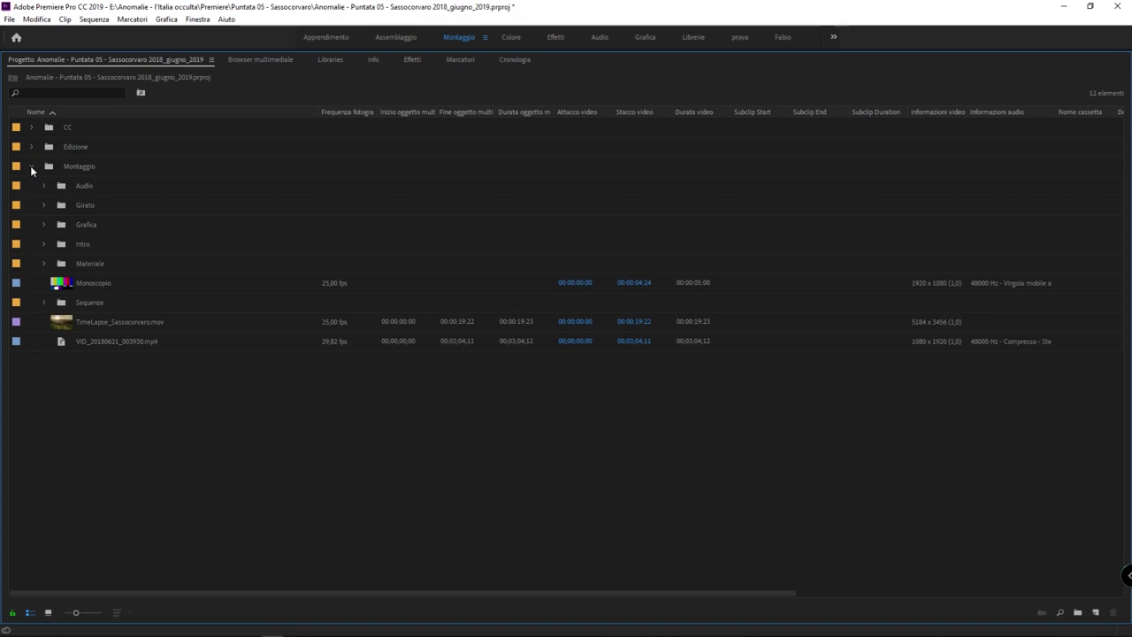
left_click(43, 223)
left_click(44, 205)
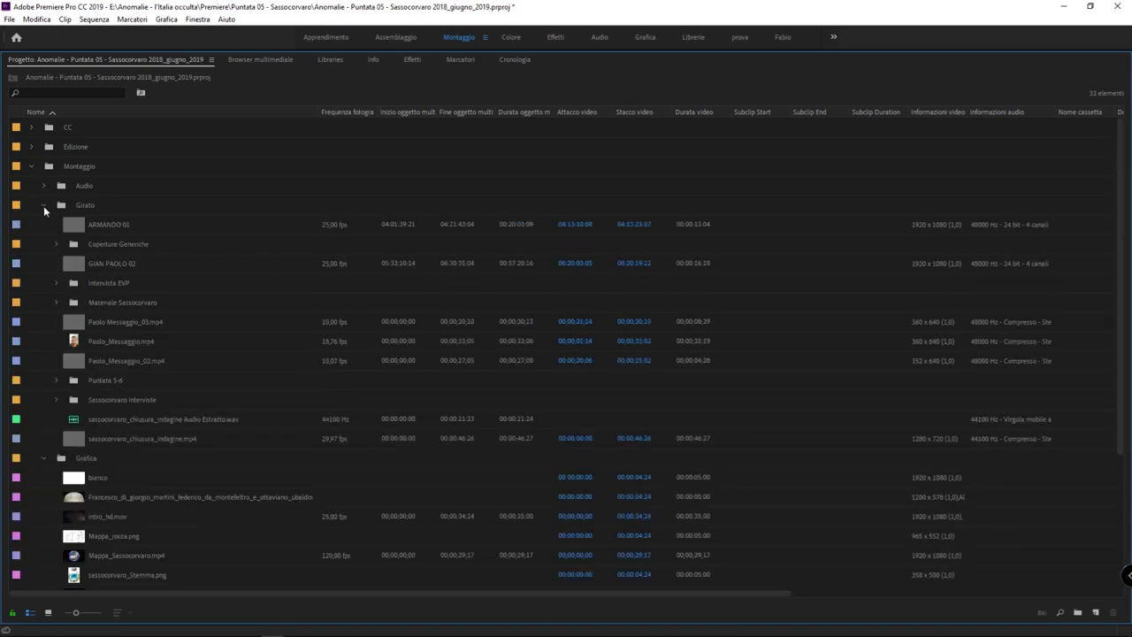
scroll(93, 396, "down", 1)
scroll(93, 395, "down", 1)
scroll(75, 394, "down", 1)
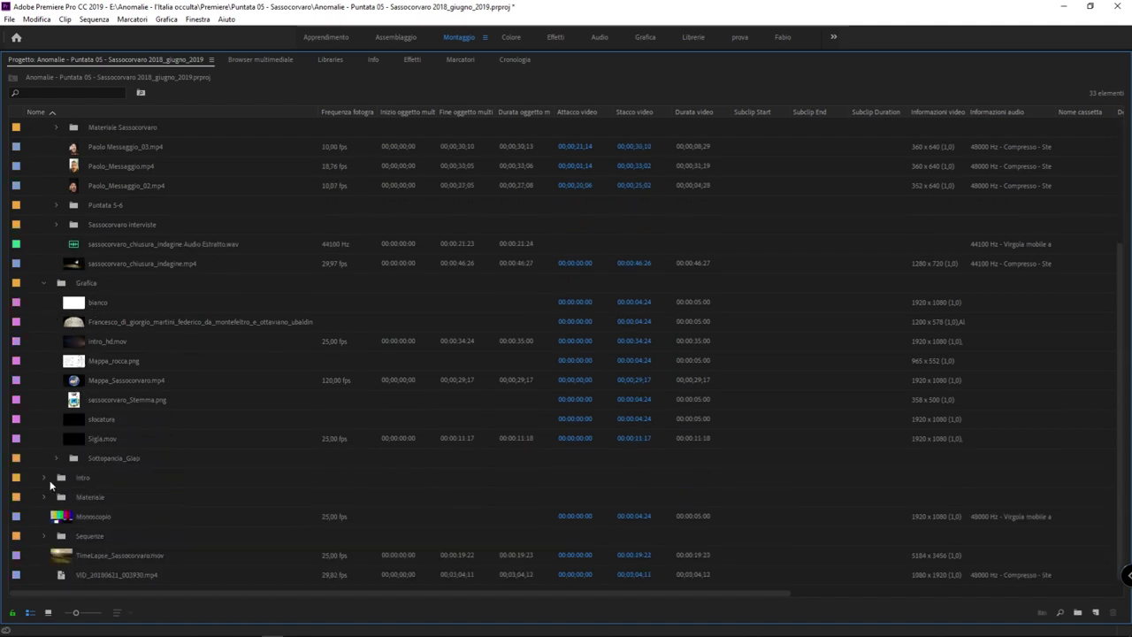
left_click(43, 477)
scroll(45, 476, "down", 1)
scroll(163, 490, "down", 5)
scroll(164, 470, "down", 2)
scroll(164, 460, "down", 1)
scroll(162, 455, "down", 6)
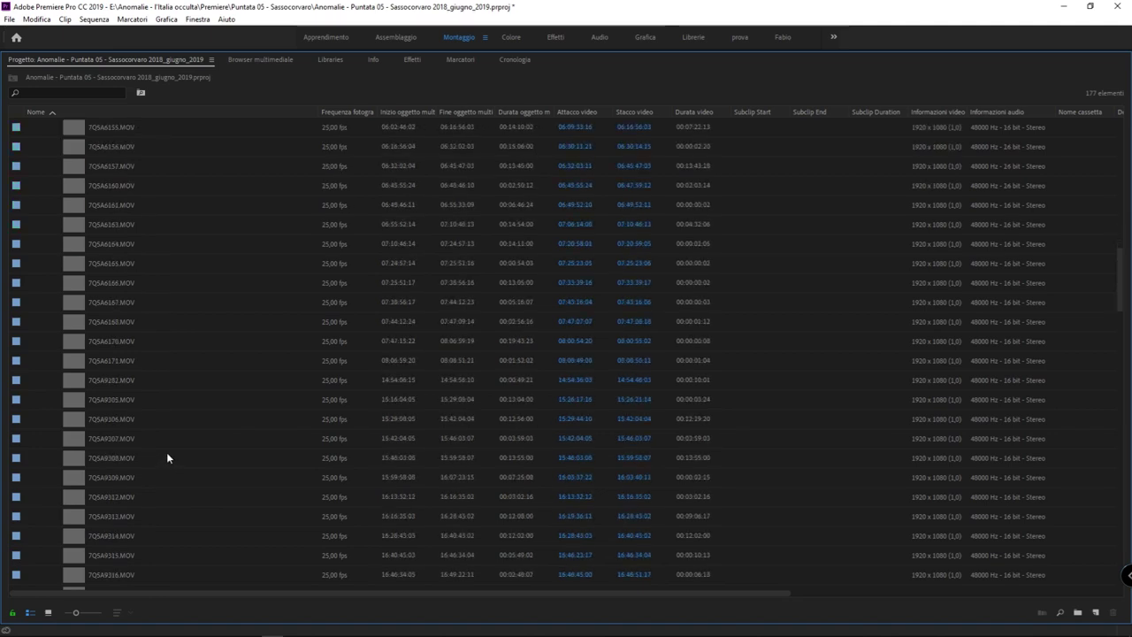
scroll(159, 433, "up", 1)
scroll(125, 347, "up", 3)
scroll(98, 395, "up", 3)
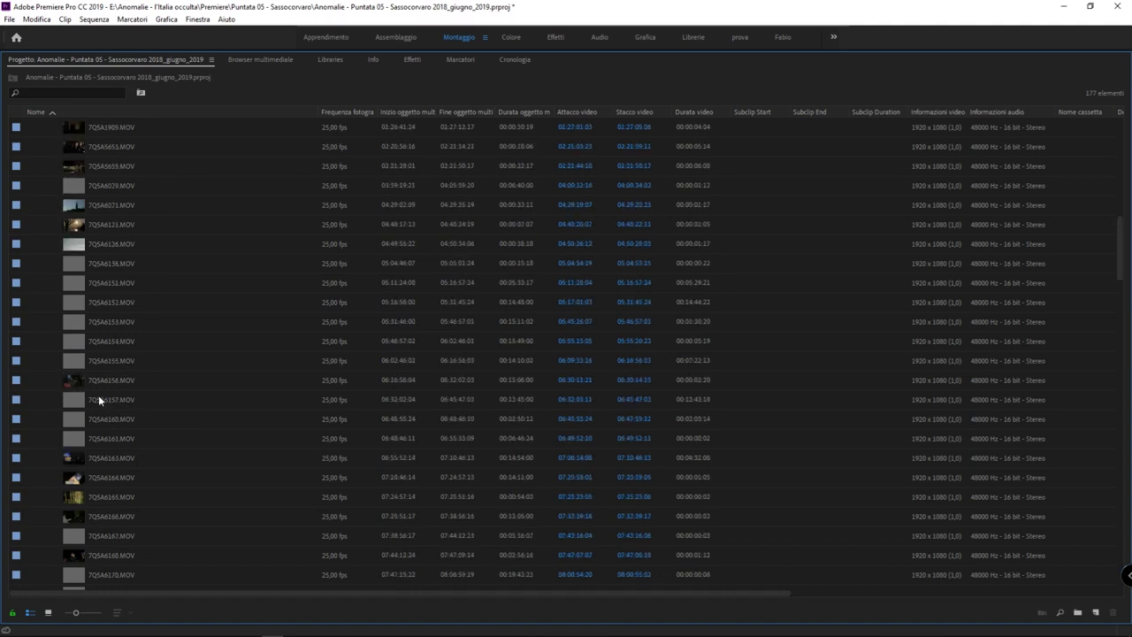
scroll(149, 381, "up", 2)
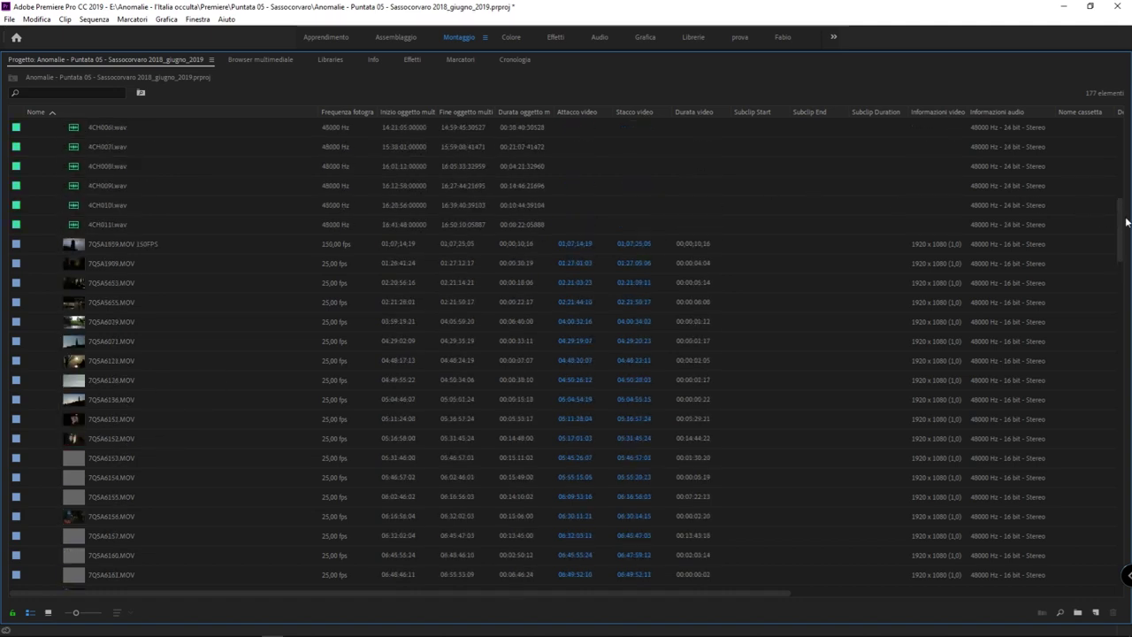
Expand the Sequenze, SEQUENZE and Roccascalegna interviste folders as well
left_click_drag(1119, 225, 1121, 531)
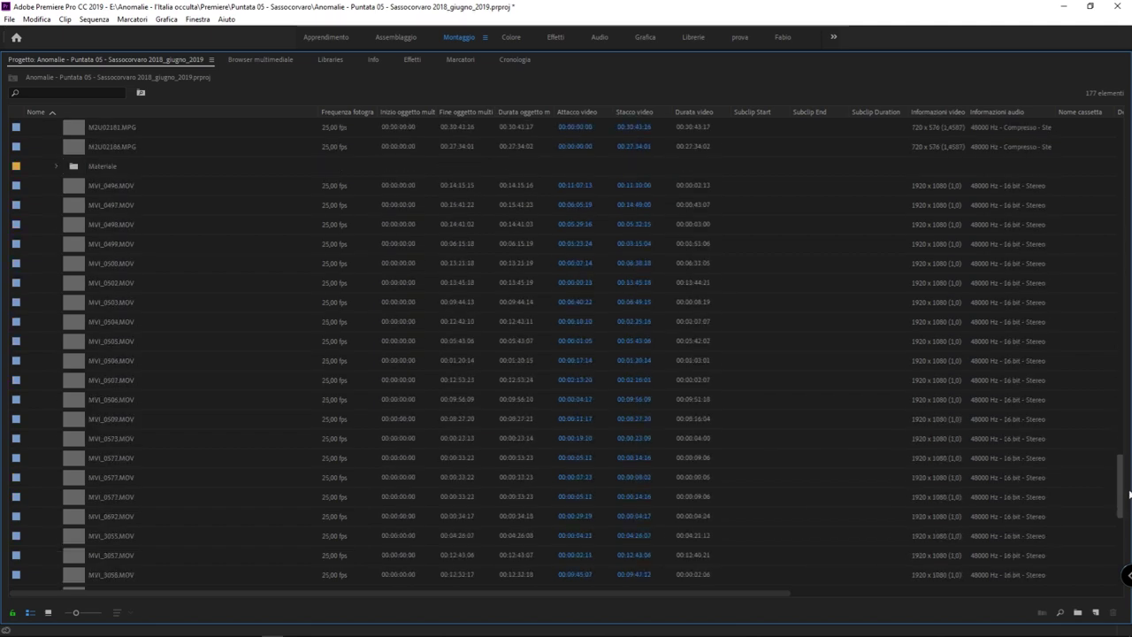
left_click_drag(1121, 531, 1115, 536)
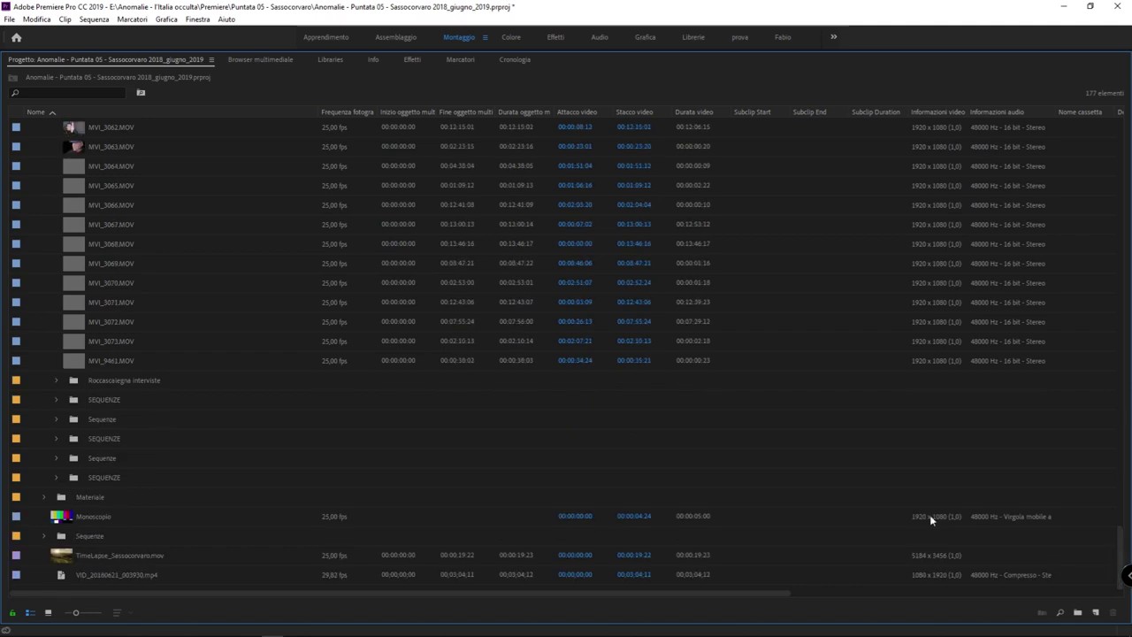
left_click(57, 418)
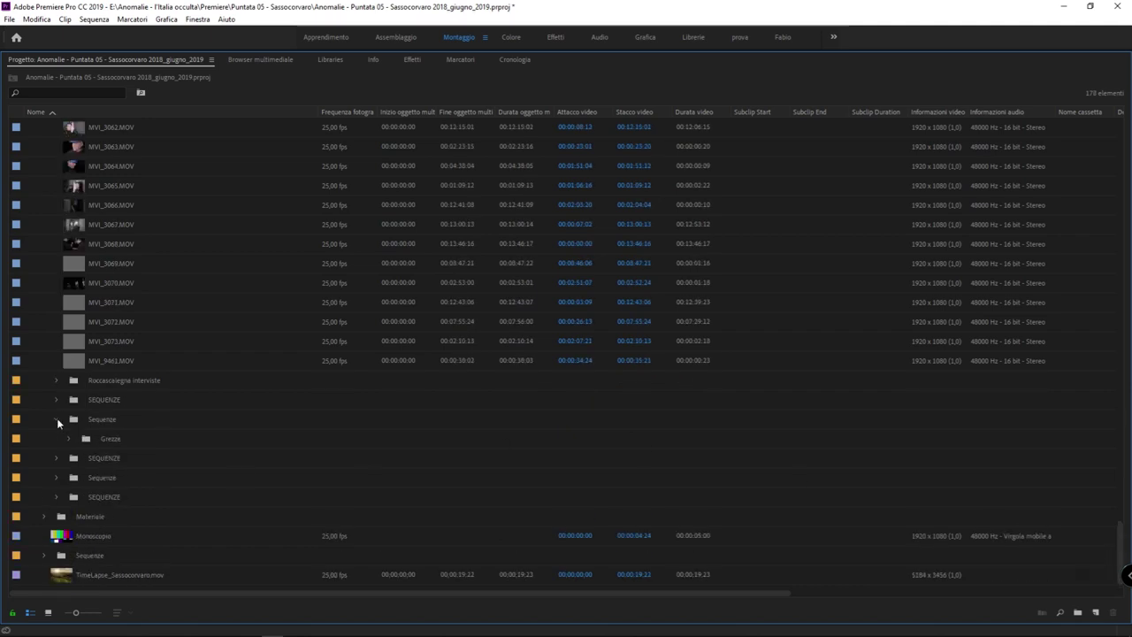
left_click(59, 401)
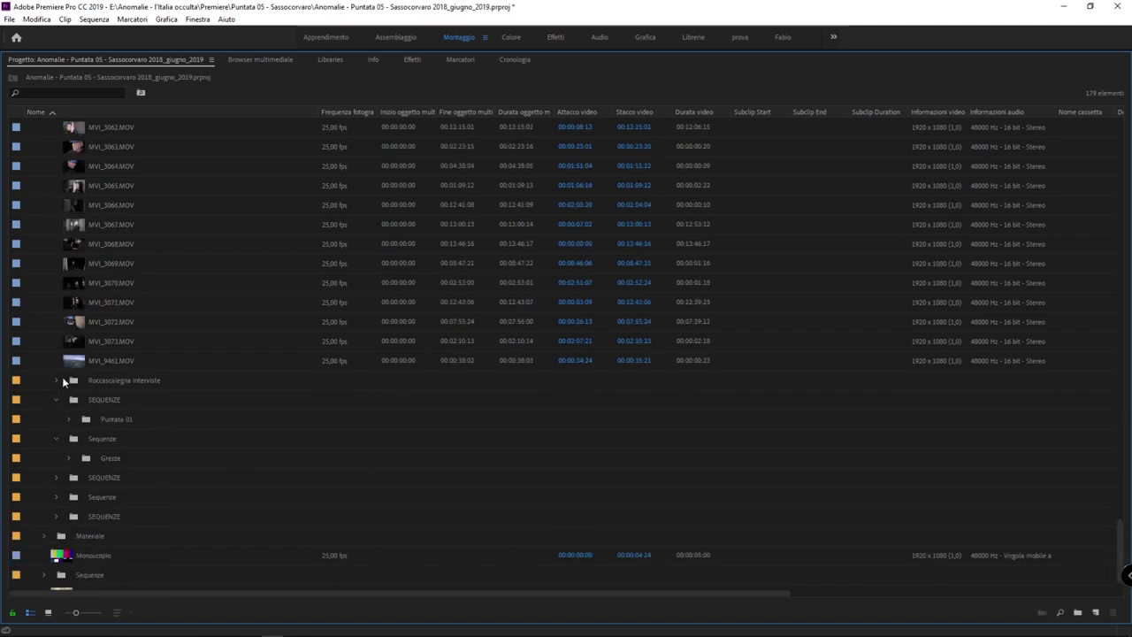
left_click(62, 376)
left_click(56, 378)
Scroll through the expanded project list to review the clips
scroll(174, 445, "up", 5)
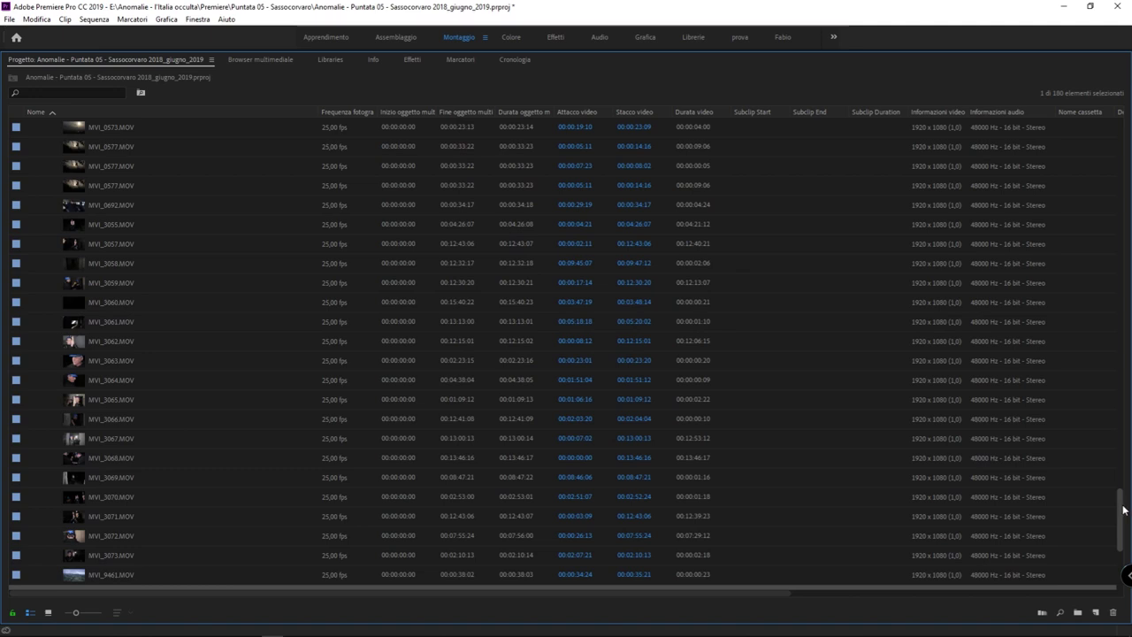
mouse_move(1119, 505)
left_mouse_down()
mouse_move(1094, 294)
mouse_move(1093, 156)
mouse_move(1094, 208)
left_mouse_up()
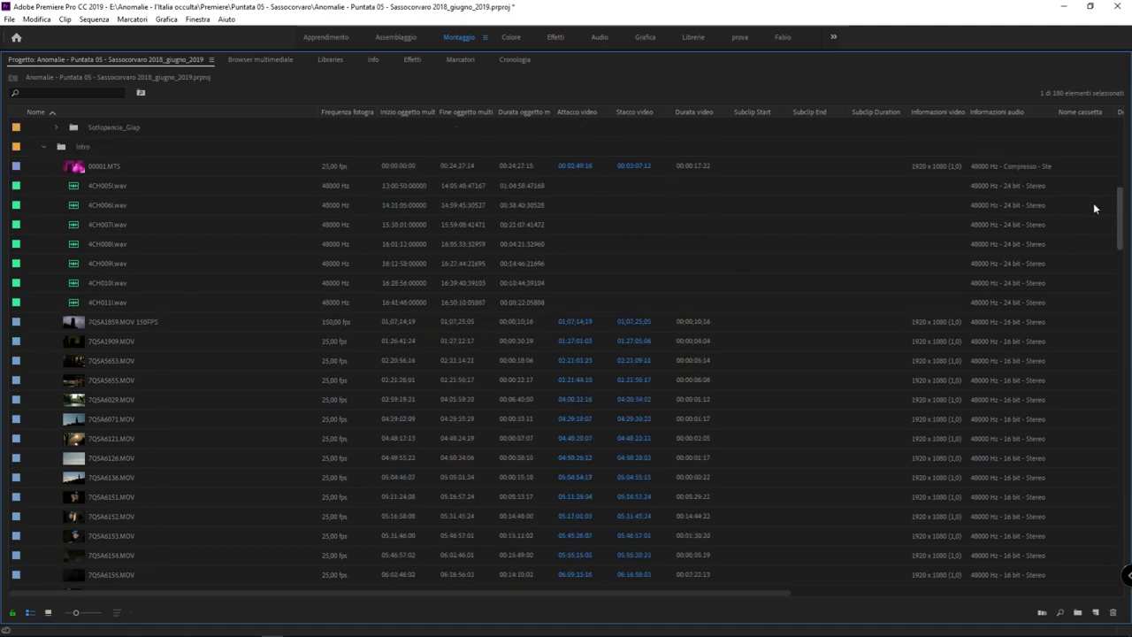
scroll(1099, 212, "down", 1)
scroll(1102, 215, "down", 1)
scroll(1101, 213, "up", 2)
scroll(1101, 209, "down", 1)
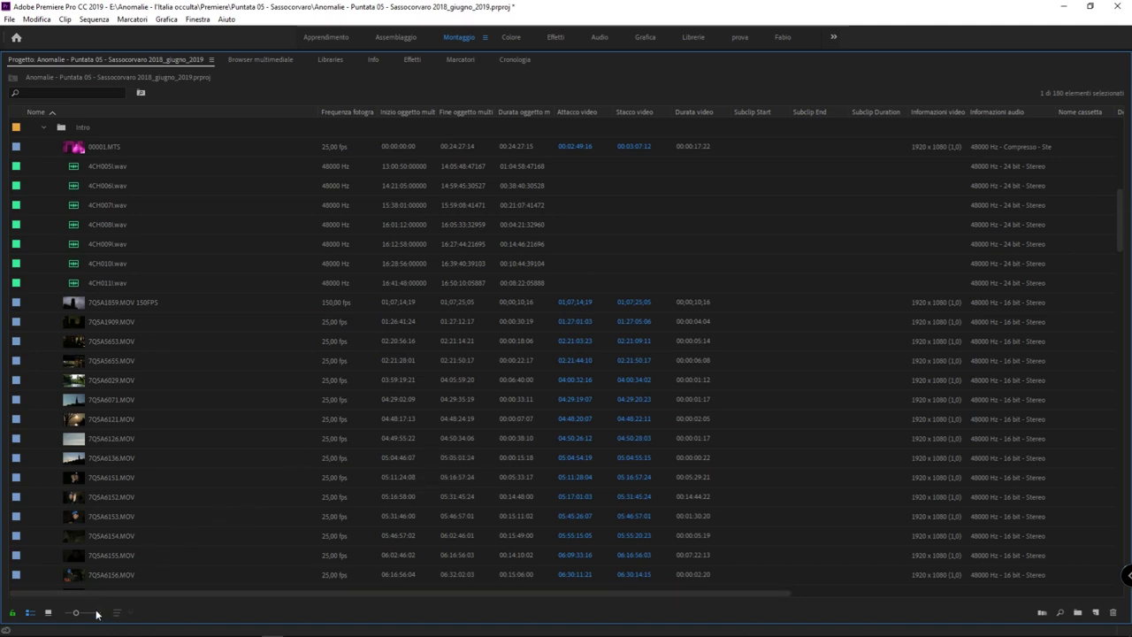
Enlarge the clip thumbnails and row height with the zoom slider, then browse the 7Q5A and .MTS clips
left_click_drag(72, 617, 103, 624)
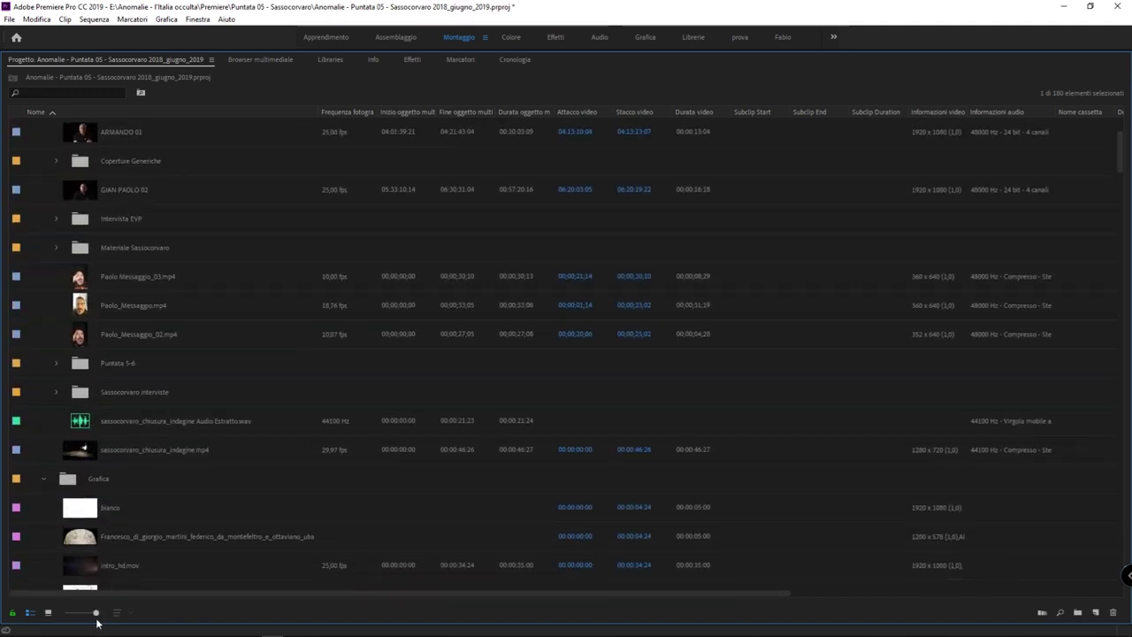
scroll(102, 619, "up", 3)
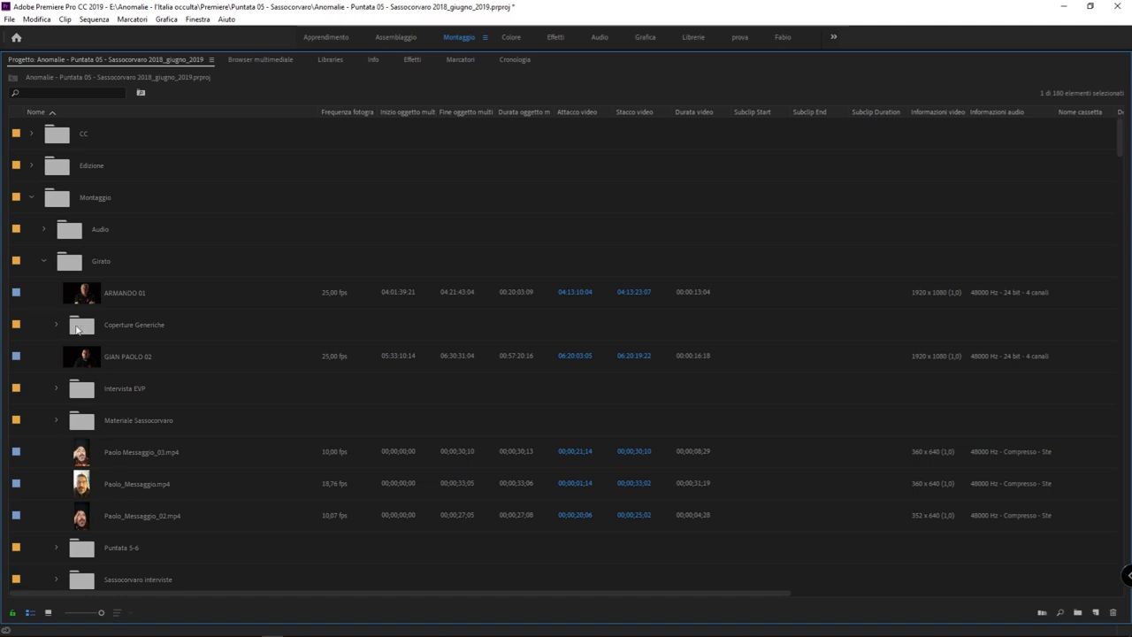
scroll(81, 430, "down", 3)
scroll(83, 460, "down", 3)
scroll(83, 460, "down", 3)
scroll(83, 460, "down", 3)
scroll(84, 460, "down", 3)
scroll(85, 460, "down", 3)
scroll(84, 458, "down", 3)
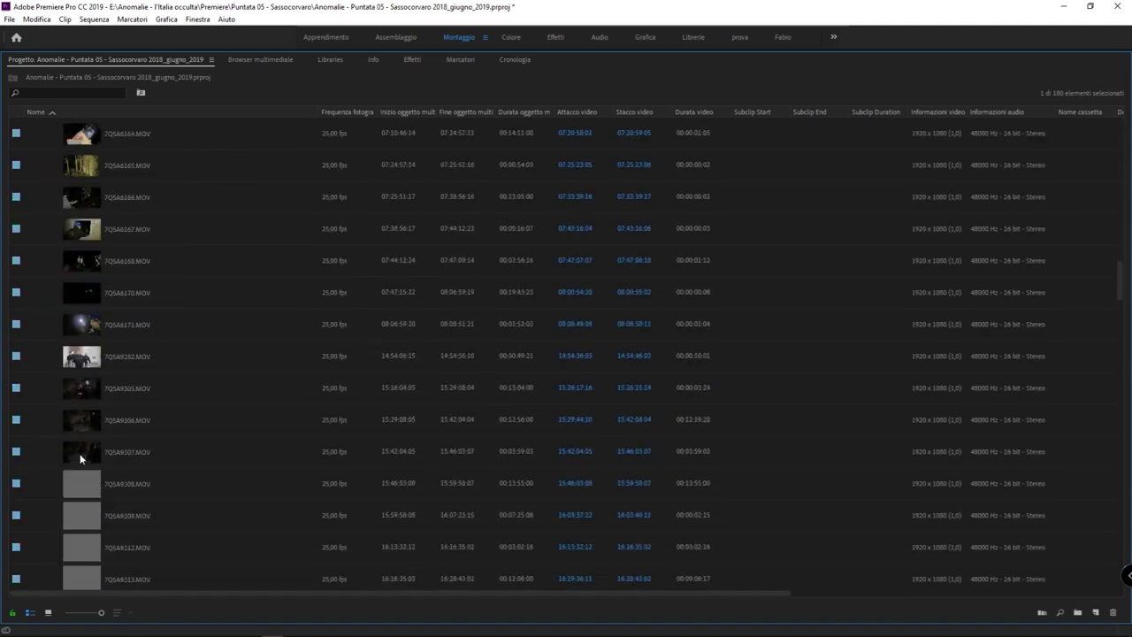
scroll(77, 452, "down", 3)
scroll(75, 452, "down", 3)
scroll(75, 447, "up", 1)
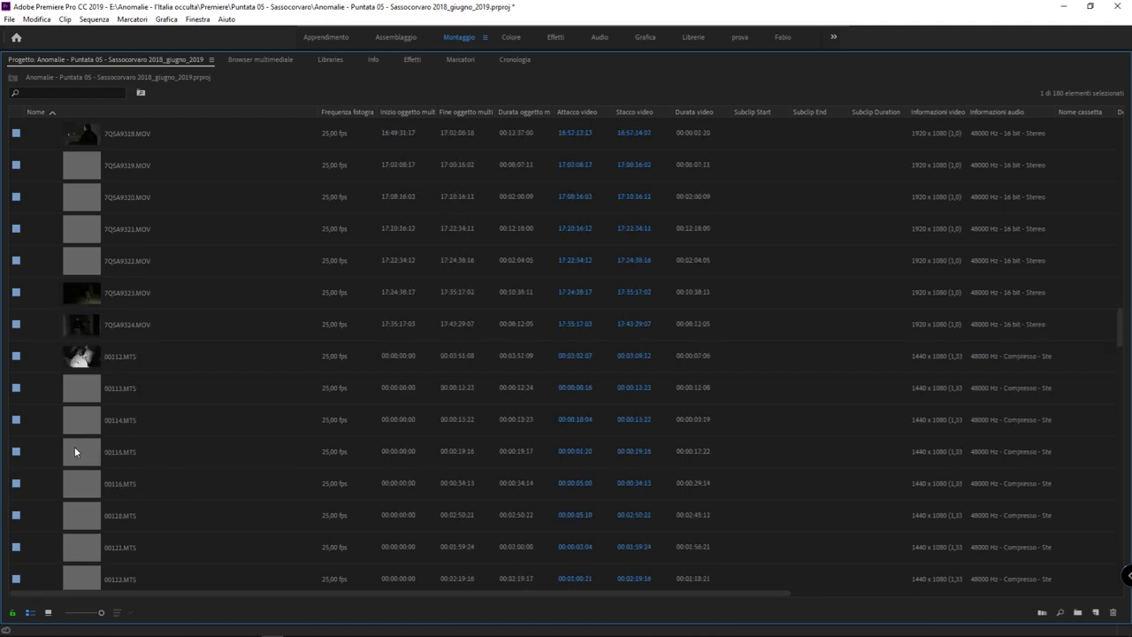
scroll(79, 434, "up", 3)
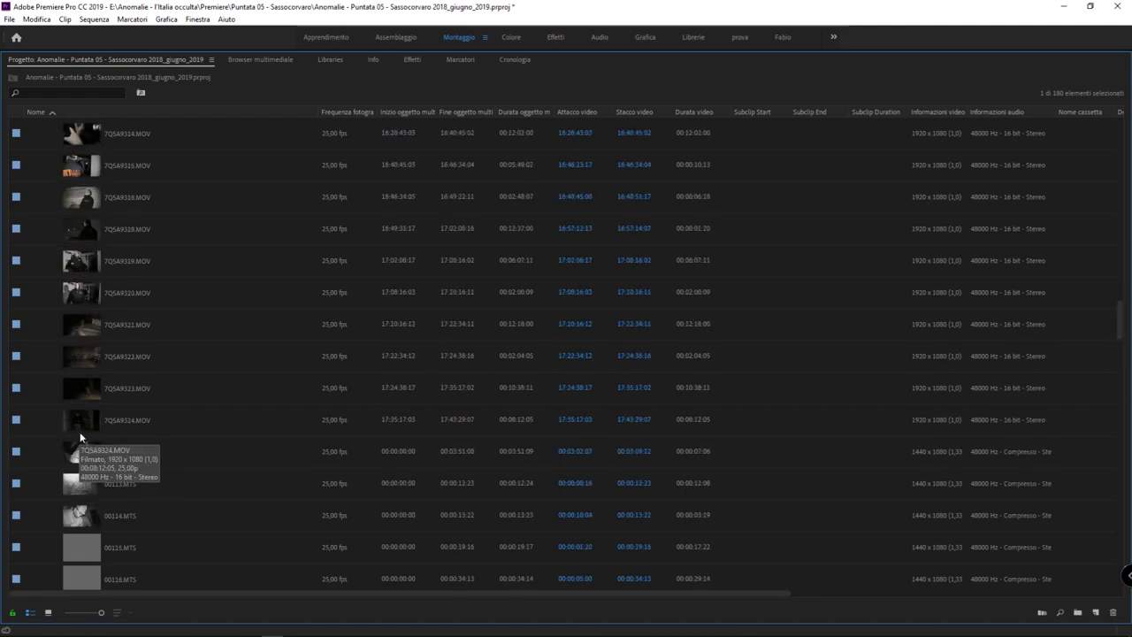
scroll(78, 432, "up", 3)
scroll(79, 436, "up", 4)
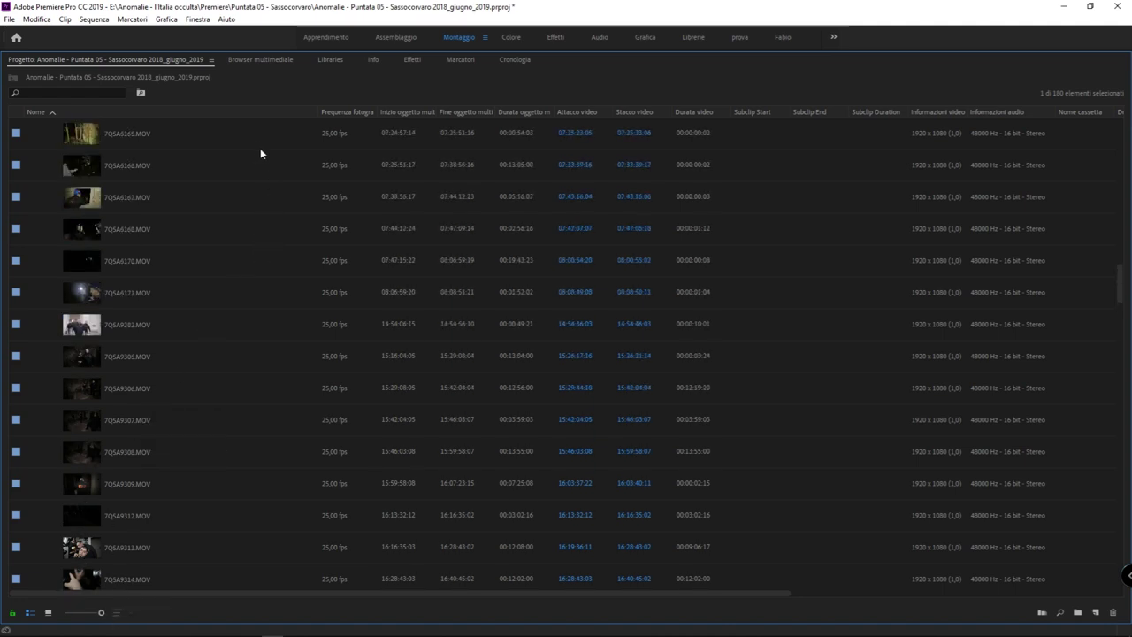
Switch the project to icon view, peek into the Edizione and CC bins, and return to the top level
left_click(210, 60)
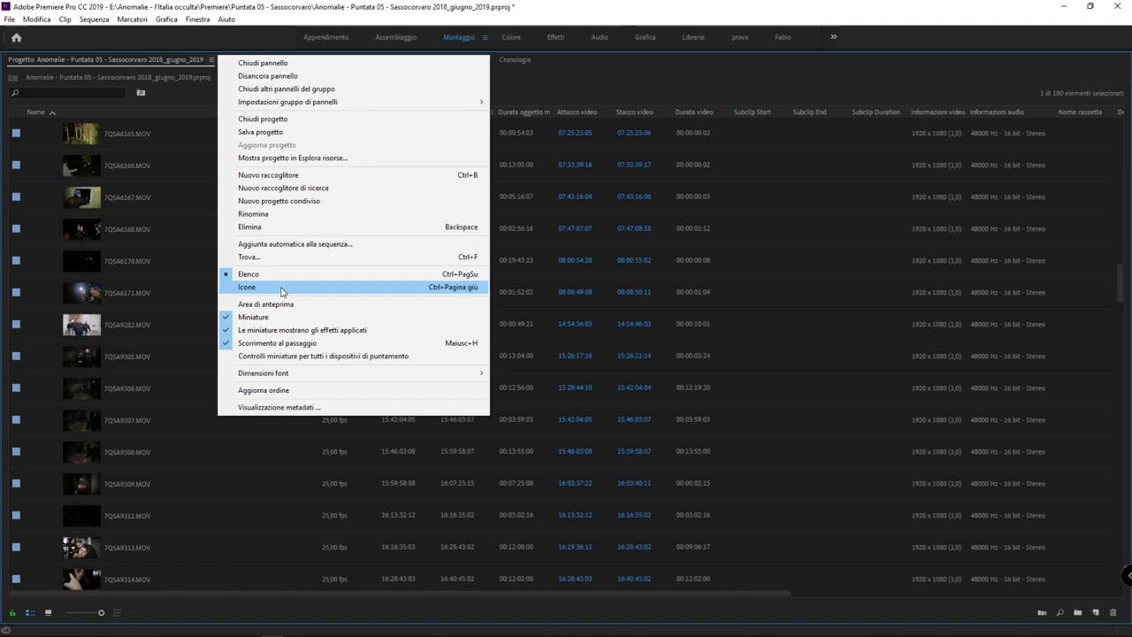
left_click(367, 295)
double_click(287, 163)
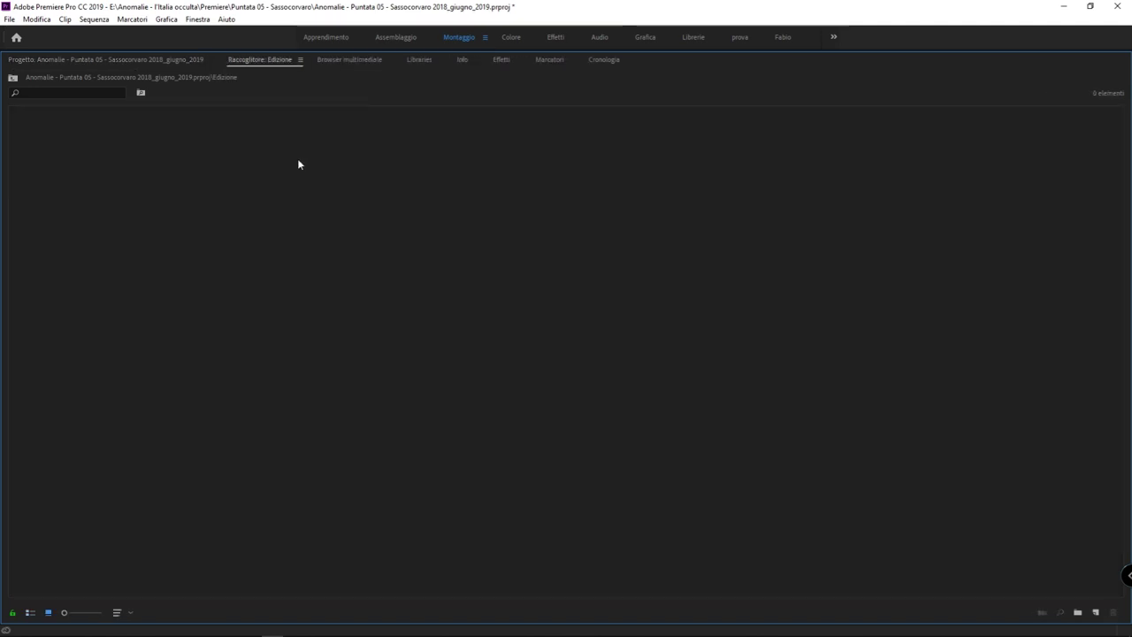
left_click(12, 77)
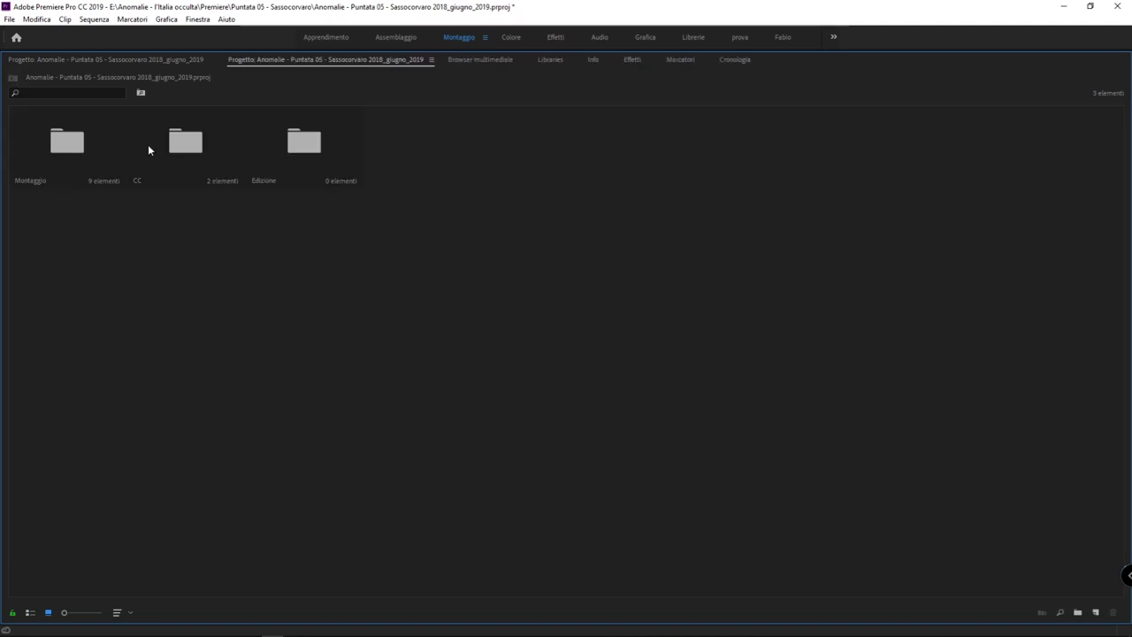
double_click(153, 144)
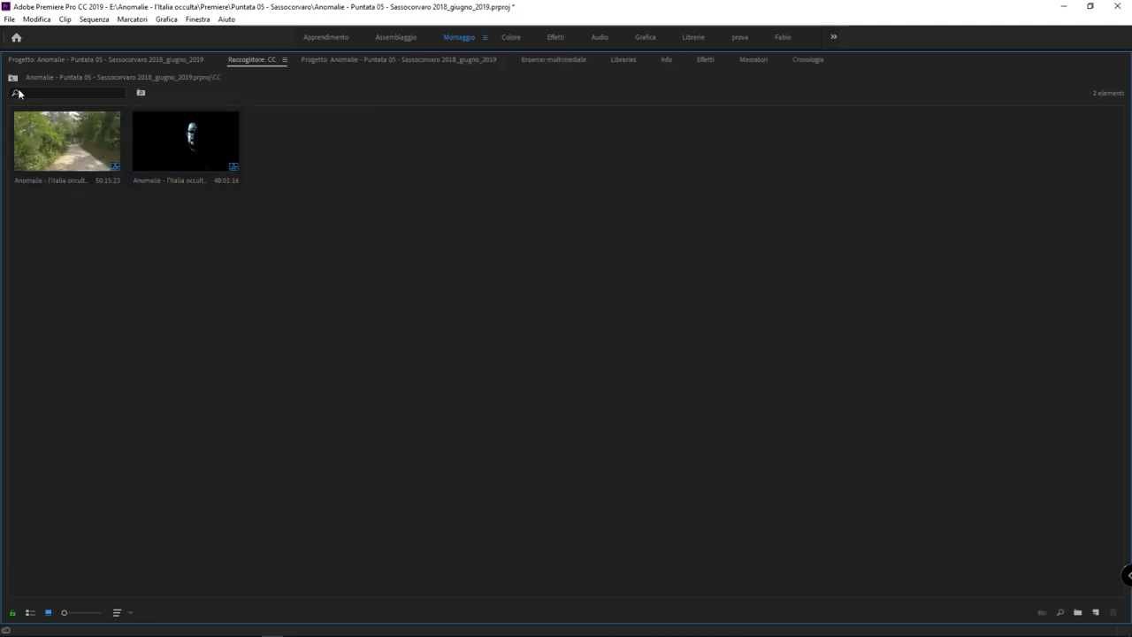
left_click(14, 79)
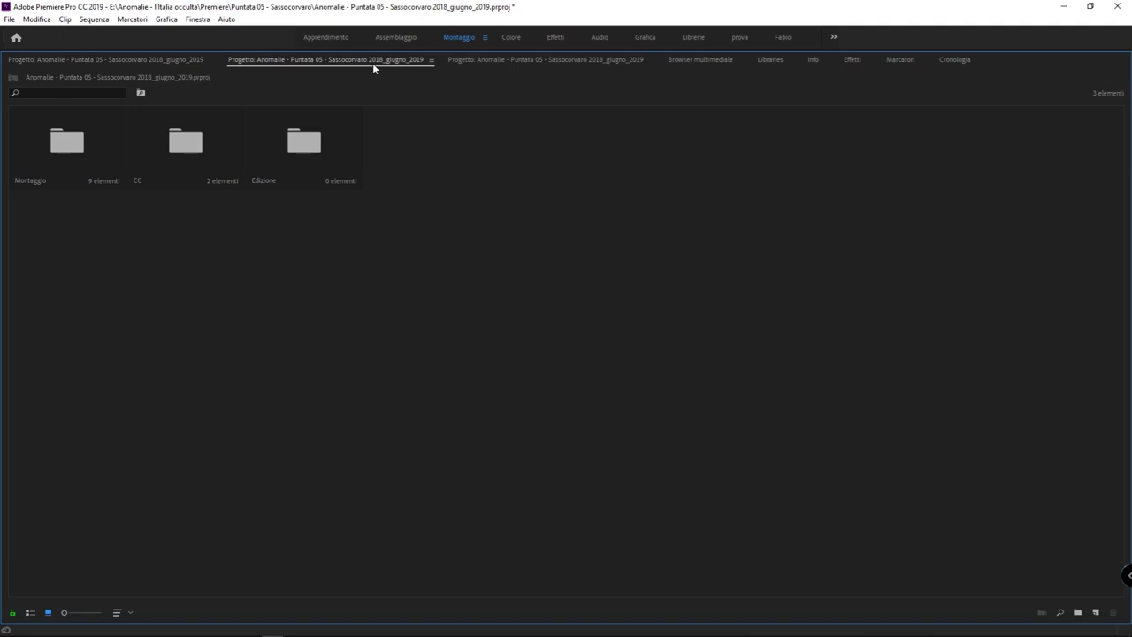
Set the project panel to list view and switch between the Project panel tabs
left_click(433, 61)
left_click(496, 276)
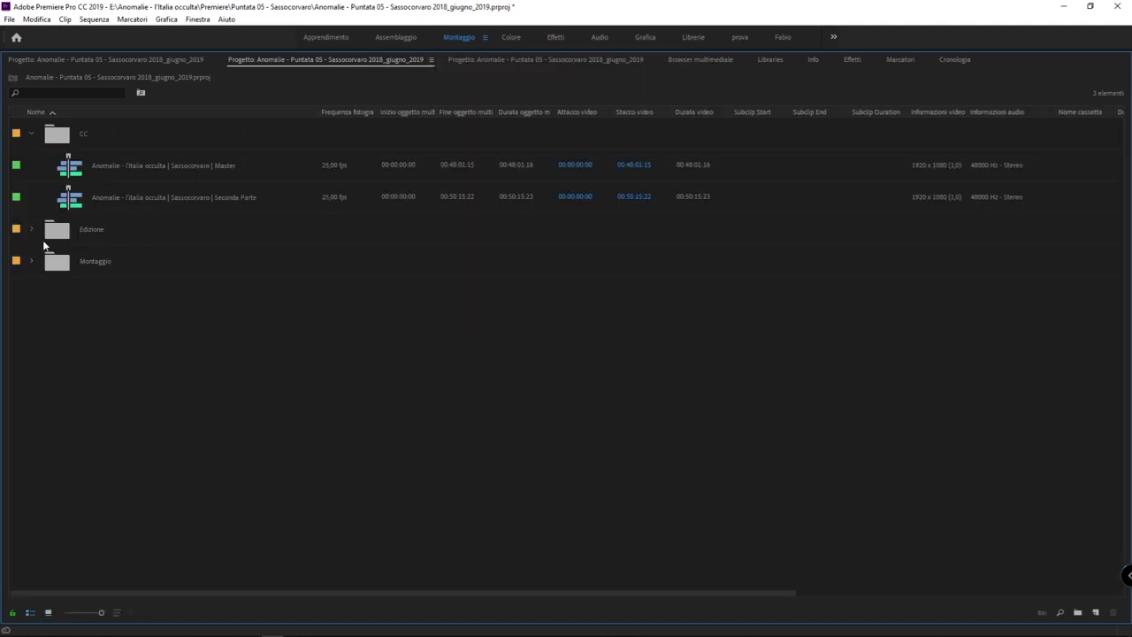
left_click(187, 59)
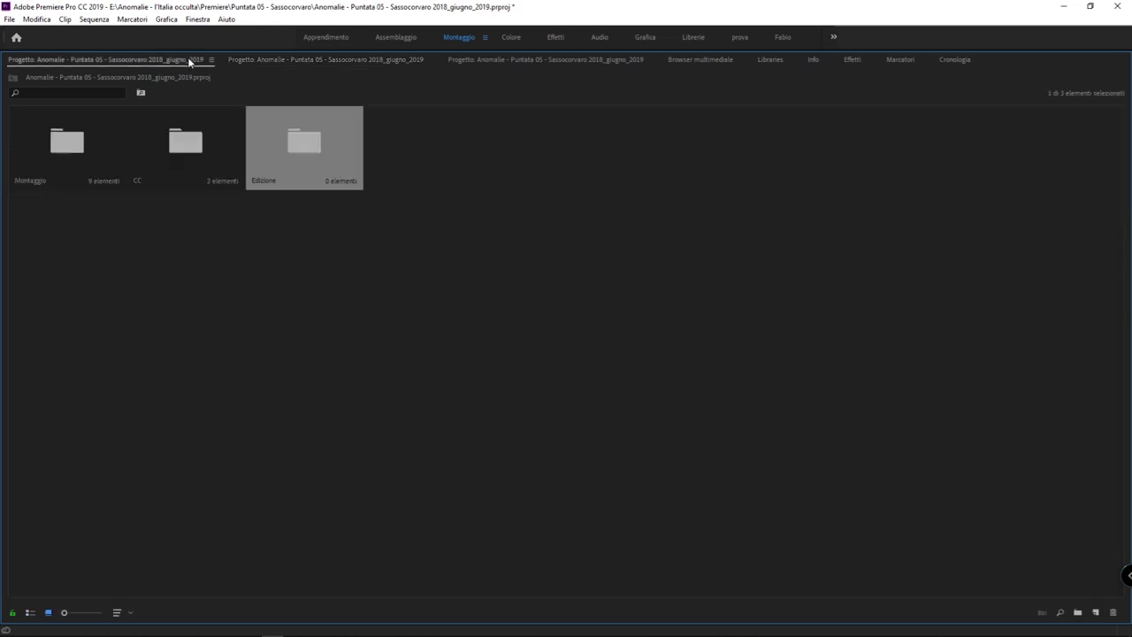
left_click(536, 59)
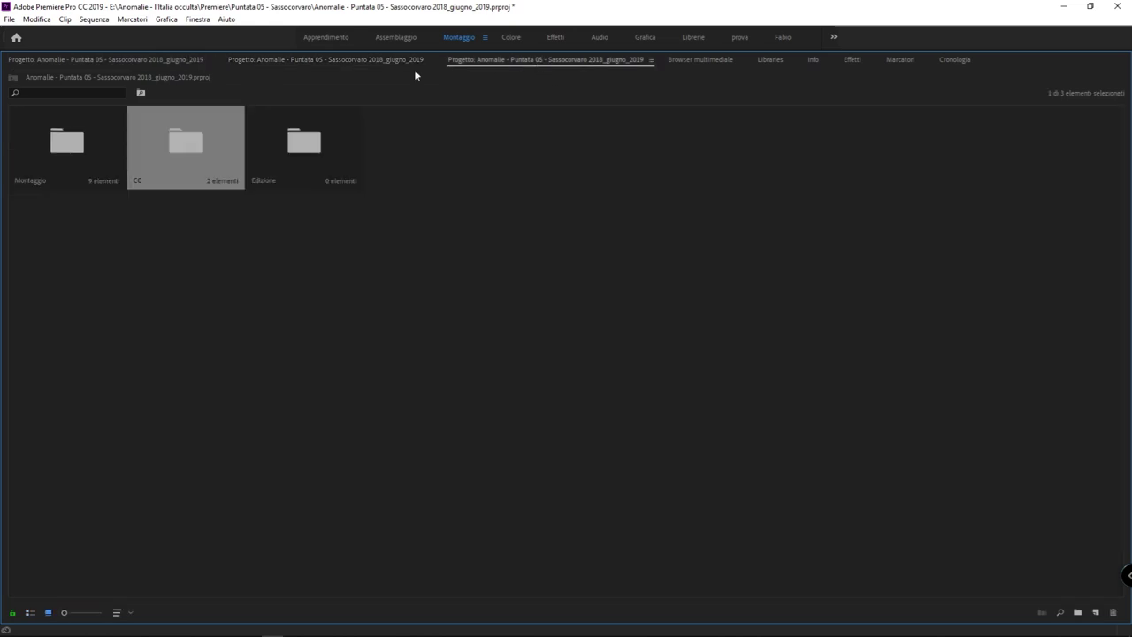
Open the CC folder, go back up, then open the Montaggio folder
left_click(366, 59)
left_click(162, 57)
left_click(183, 173)
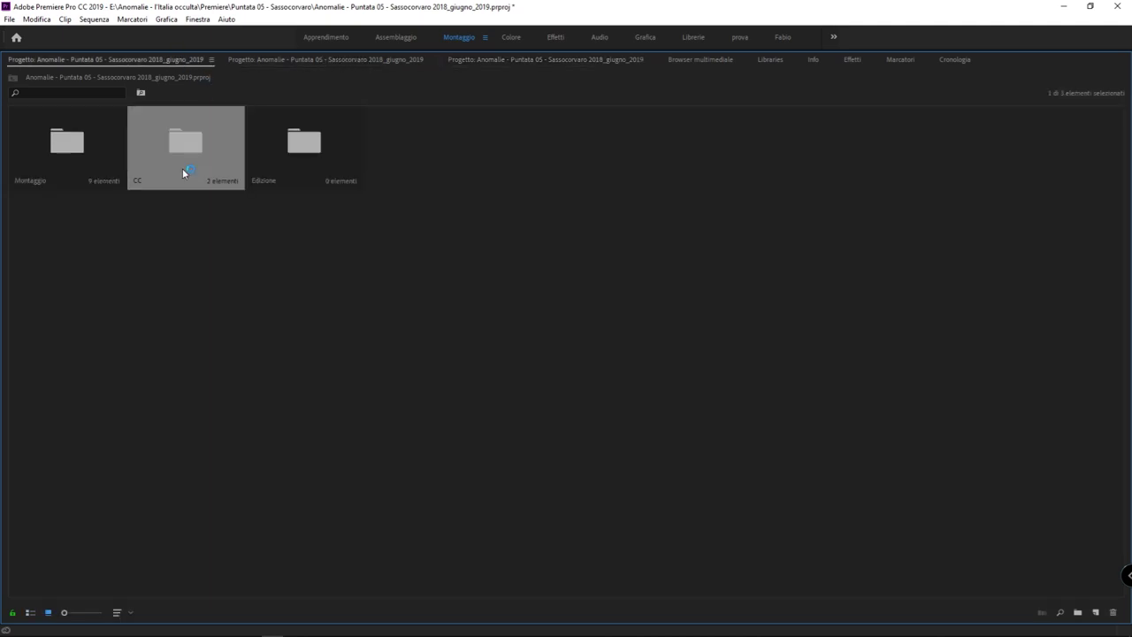
double_click(183, 173)
left_click(14, 79)
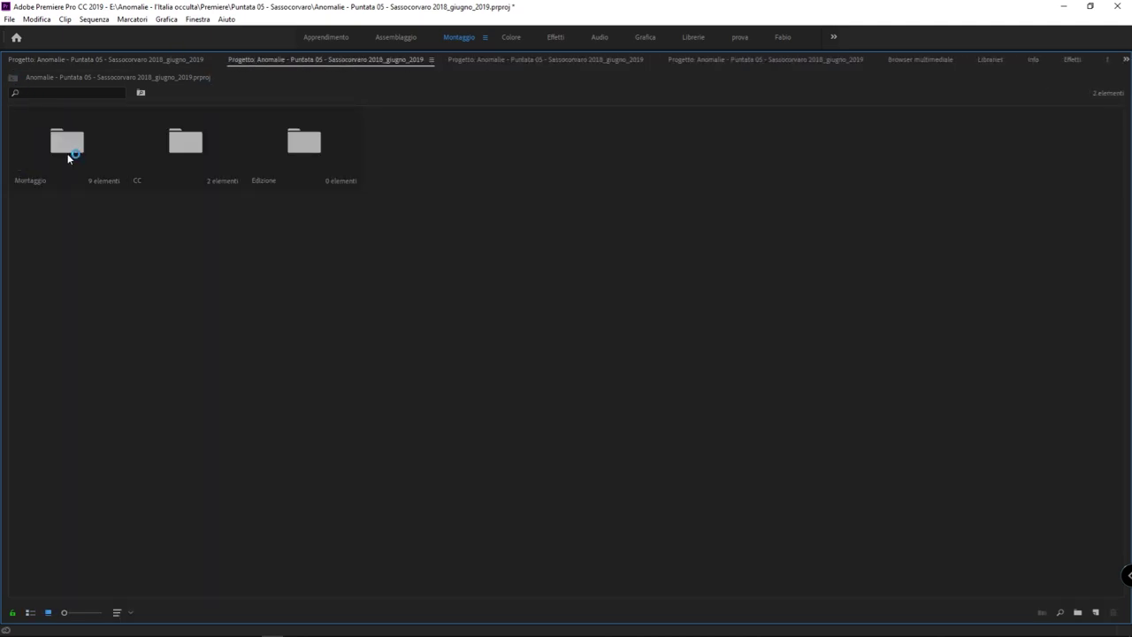
double_click(69, 157)
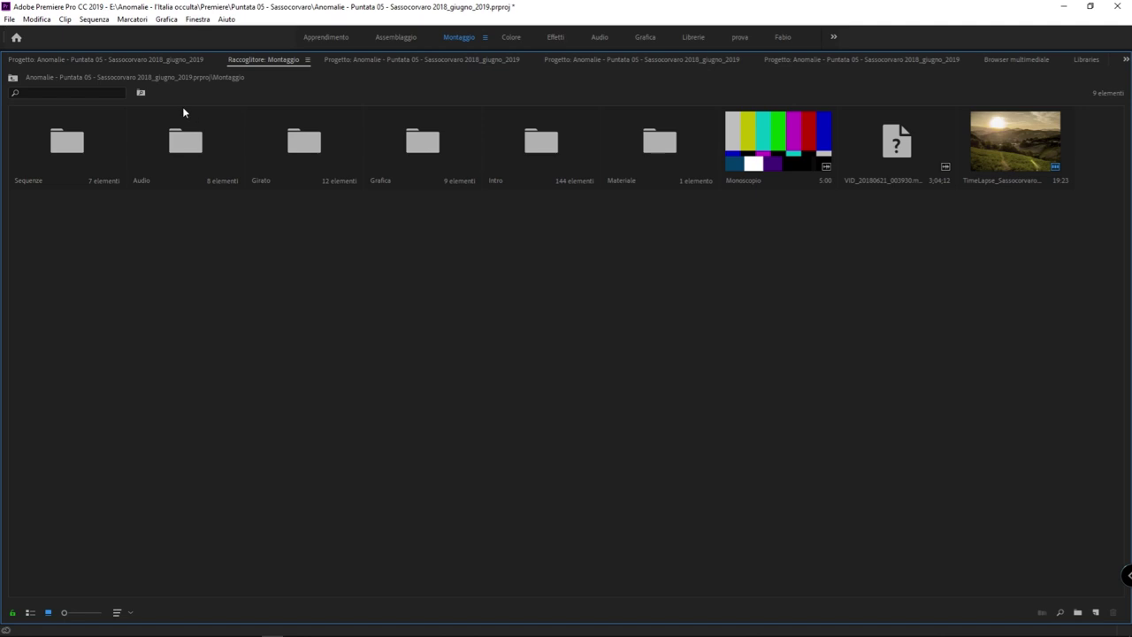
Show the Montaggio bin as an Elenco list and expand the Materiale folder with its nested contents
left_click(308, 60)
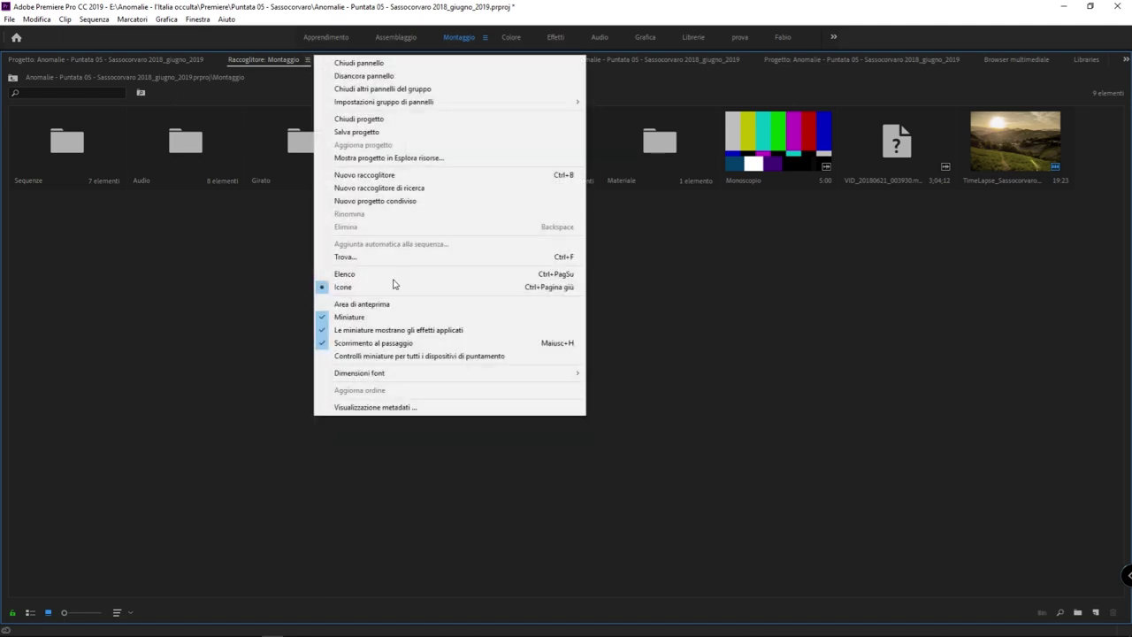
left_click(406, 277)
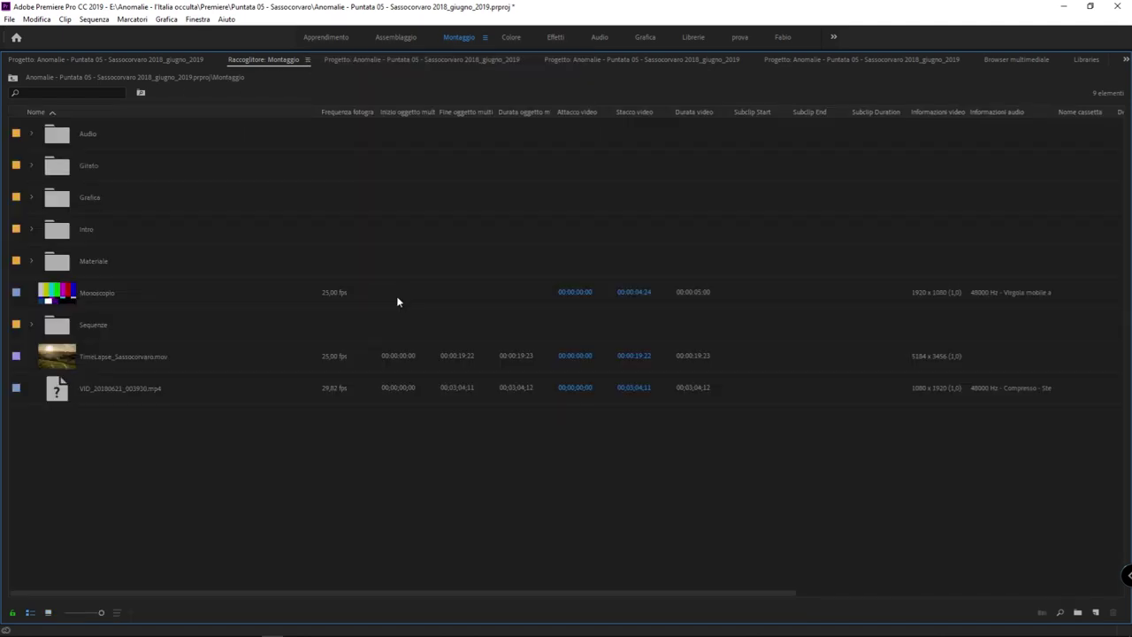
left_click(33, 261)
left_click(43, 293)
Scroll through the 154 items, including the GoPro .MP4 clips at 1920x1080 and 50 fps
scroll(145, 380, "down", 5)
scroll(177, 389, "down", 4)
scroll(200, 386, "down", 4)
scroll(200, 386, "down", 4)
scroll(202, 398, "down", 4)
scroll(202, 396, "down", 2)
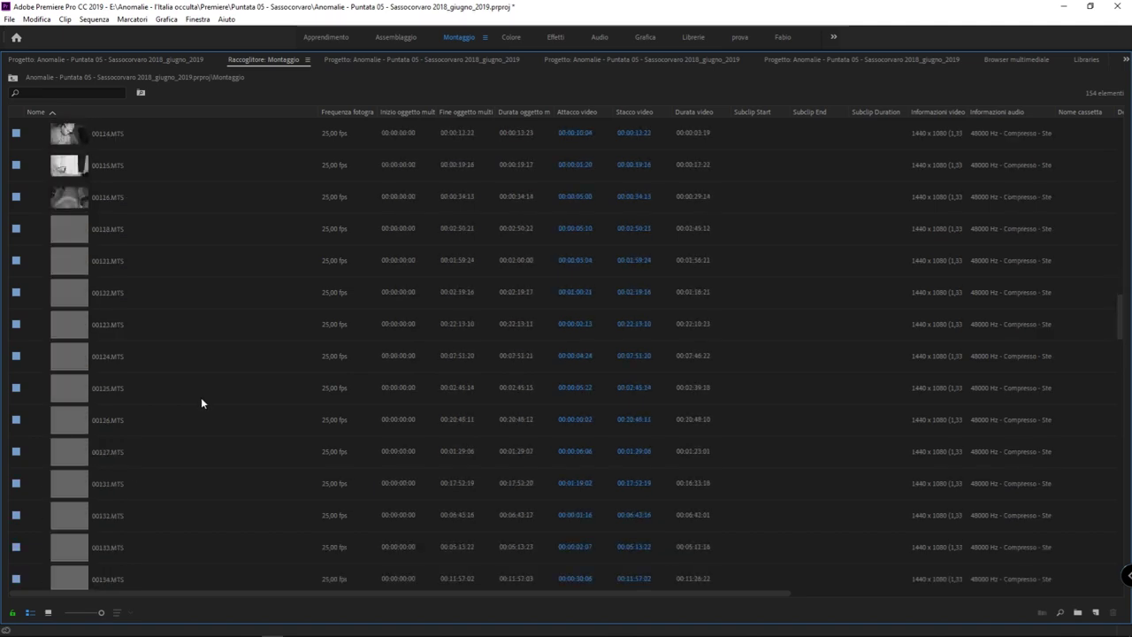
scroll(201, 400, "up", 3)
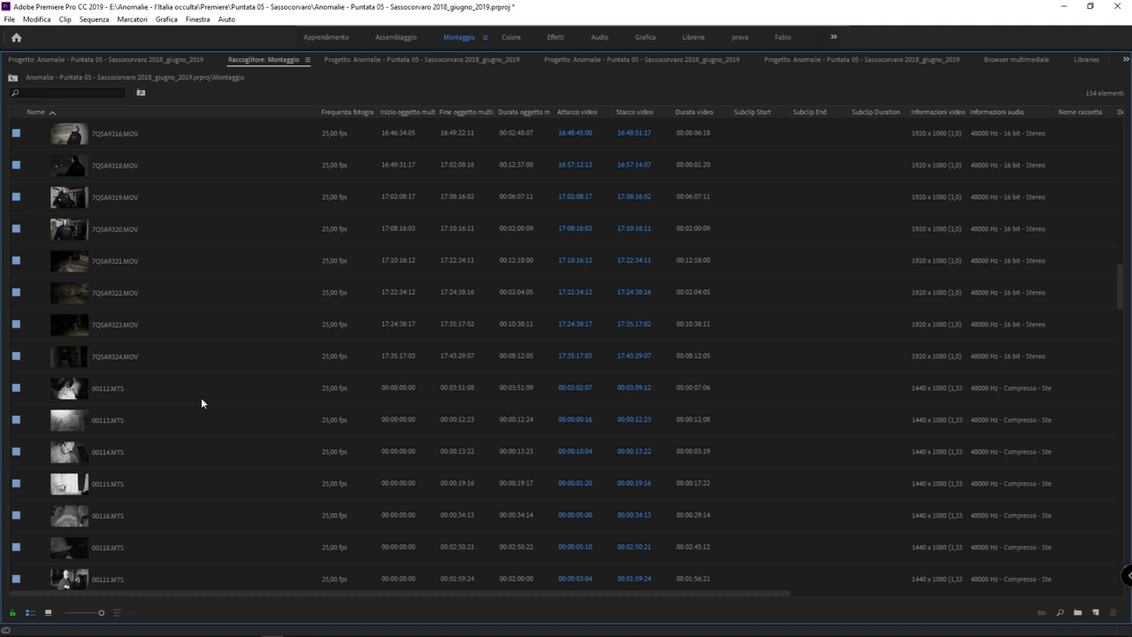
scroll(202, 400, "down", 5)
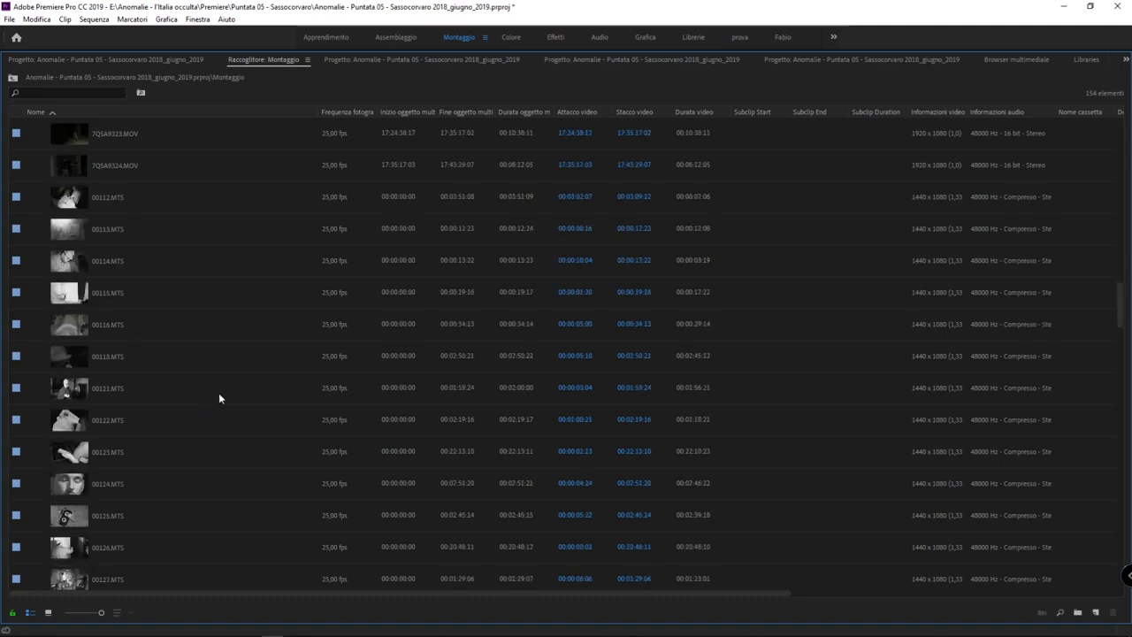
scroll(217, 400, "down", 3)
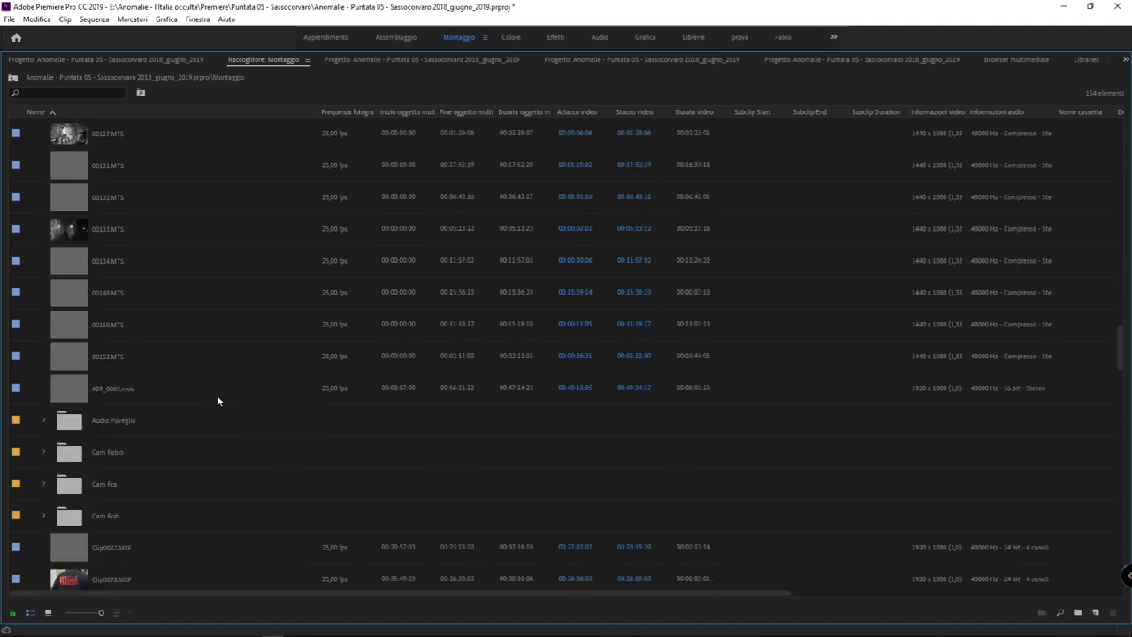
scroll(217, 400, "up", 2)
scroll(216, 401, "up", 2)
scroll(217, 395, "up", 3)
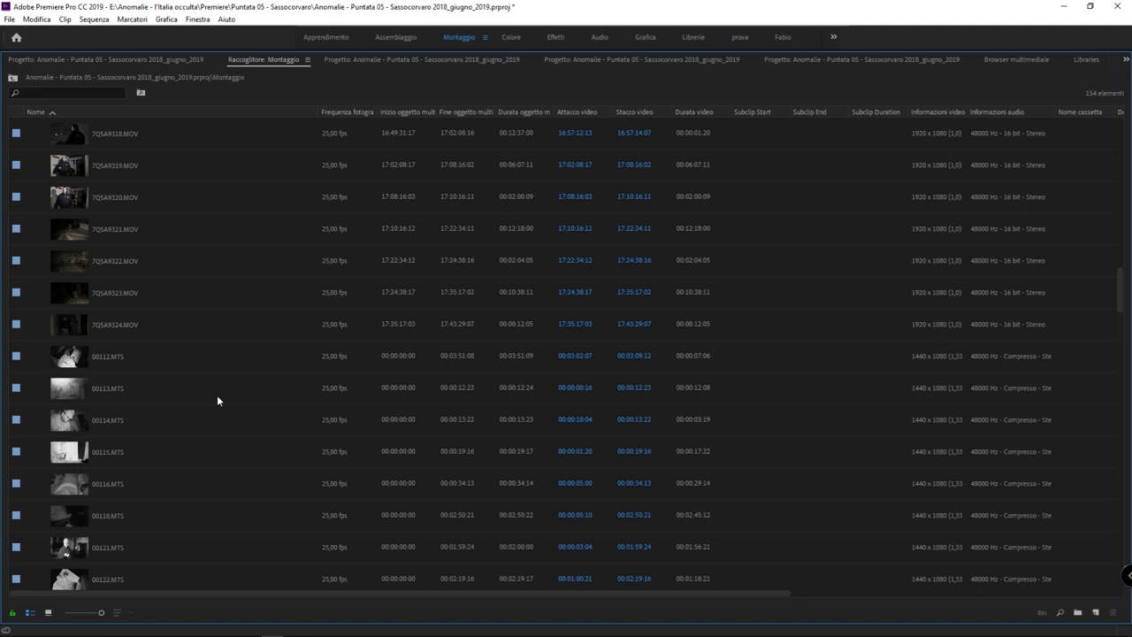
scroll(206, 391, "up", 3)
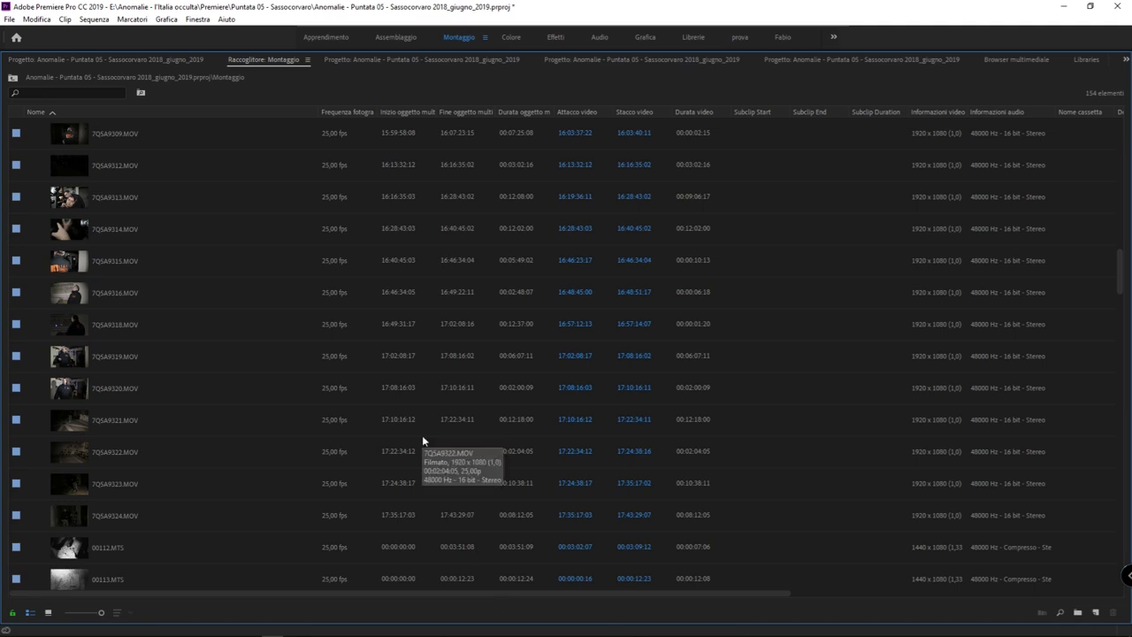
scroll(422, 435, "up", 5)
scroll(405, 421, "up", 5)
scroll(410, 420, "up", 5)
scroll(409, 420, "up", 3)
scroll(411, 419, "up", 3)
scroll(411, 419, "down", 3)
scroll(411, 420, "down", 3)
scroll(410, 418, "down", 3)
scroll(408, 413, "down", 2)
scroll(408, 412, "down", 3)
scroll(410, 412, "down", 3)
scroll(418, 416, "down", 3)
scroll(419, 421, "down", 3)
scroll(418, 421, "down", 3)
scroll(418, 422, "down", 3)
scroll(420, 423, "down", 3)
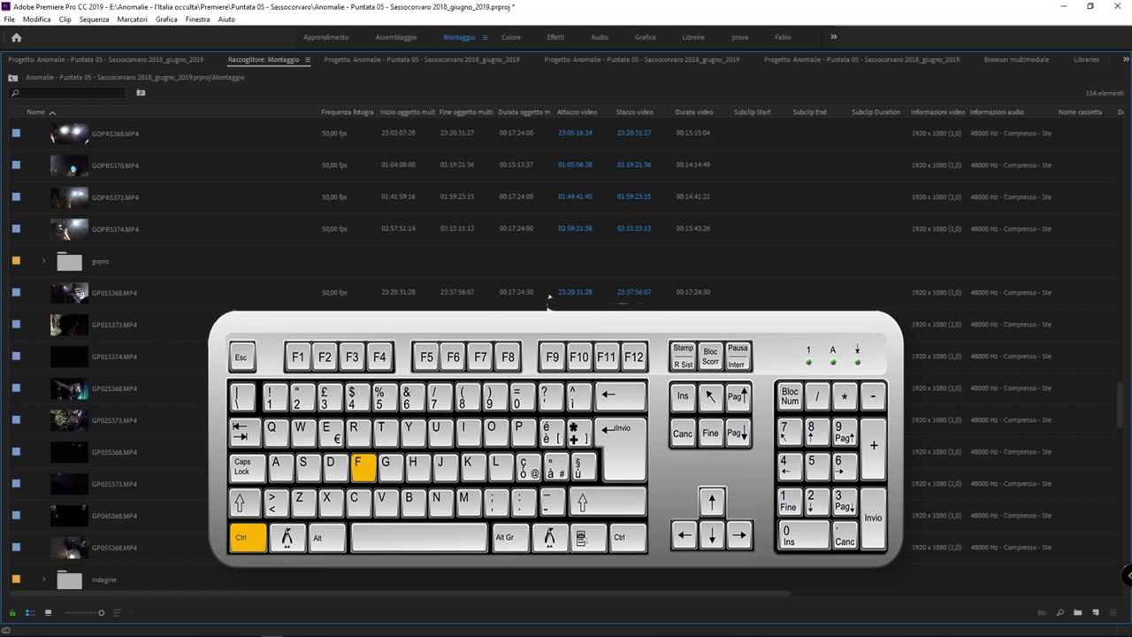
Open Trova with Ctrl+F, delete the old 'indagine' search text, and move the dialog slightly up
key("ctrl+f")
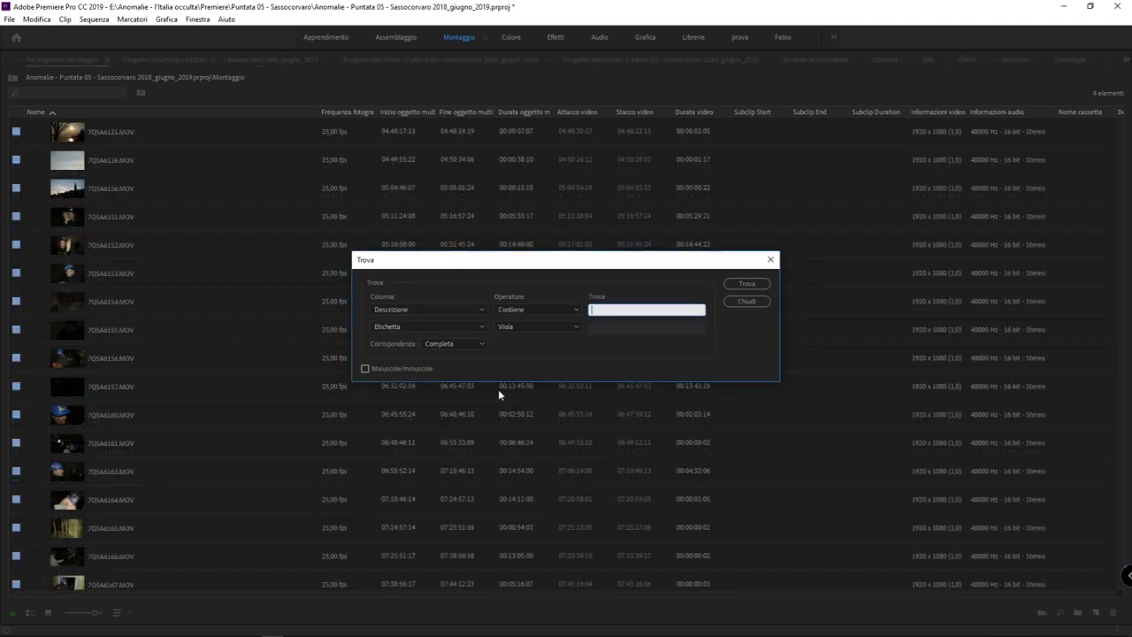
key("BackSpace")
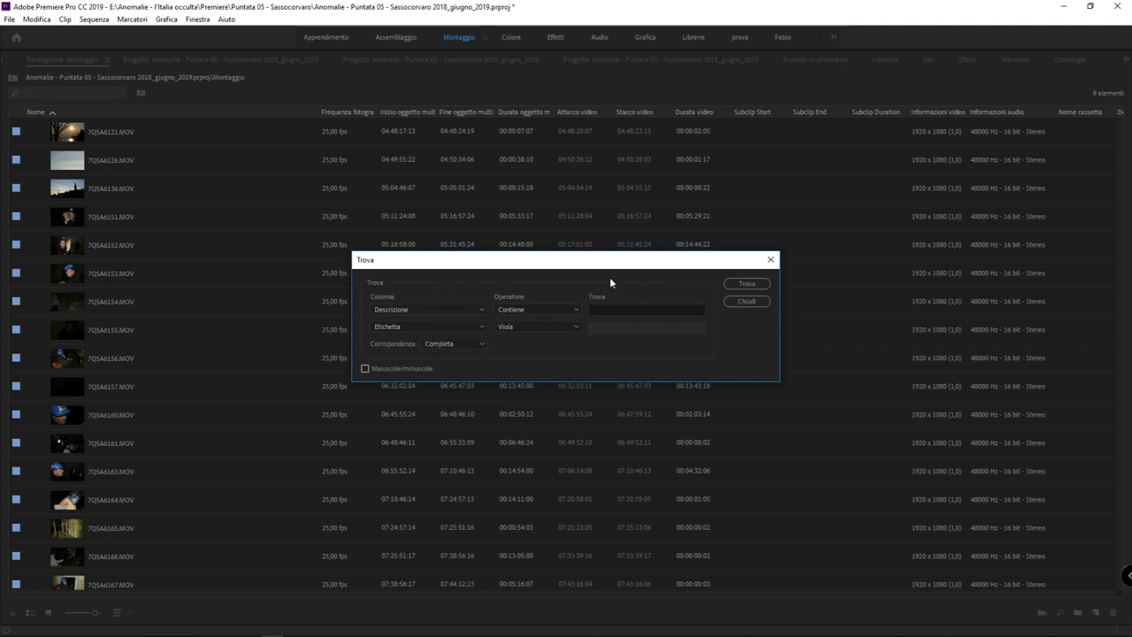
left_click_drag(610, 268, 606, 252)
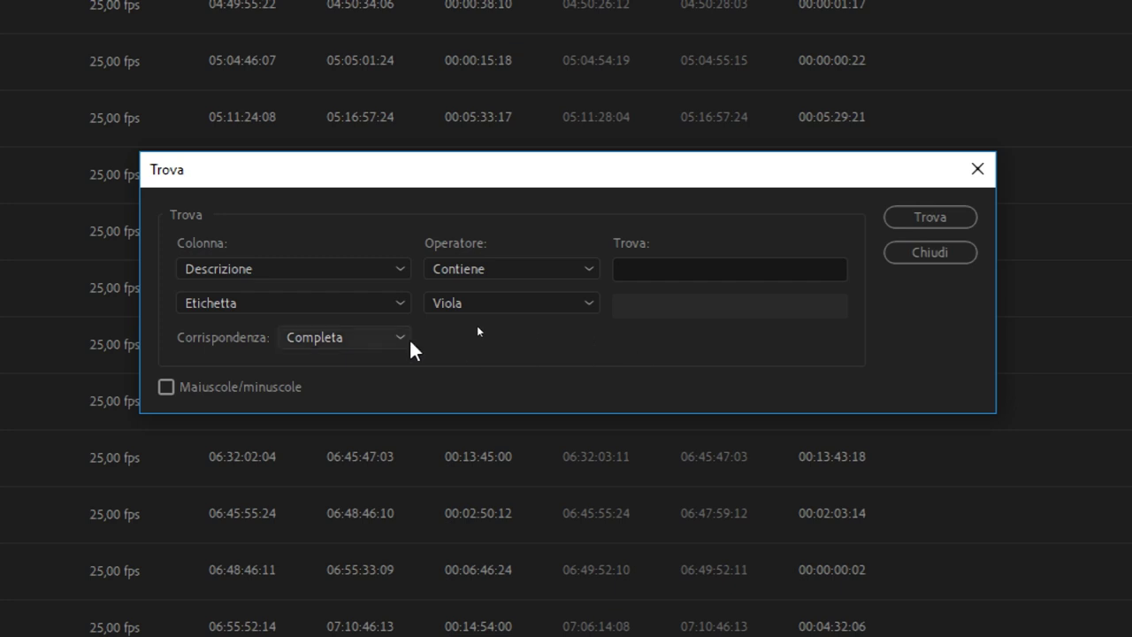
Look through the Colonna dropdown and keep Descrizione as the searched column, operator Contiene
left_click(302, 262)
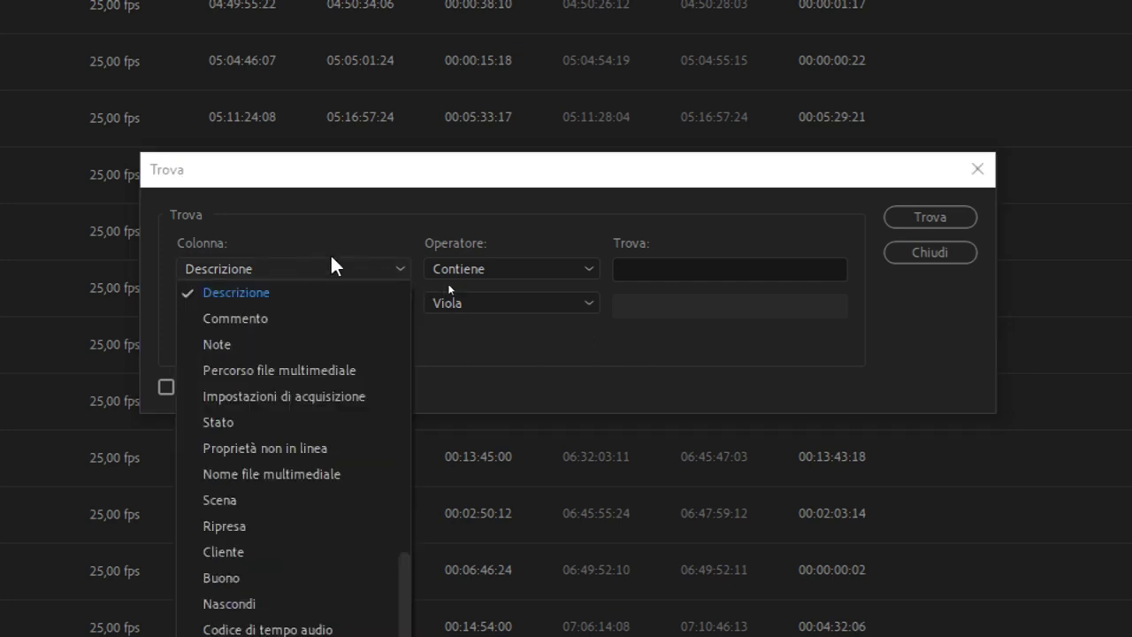
left_click(592, 358)
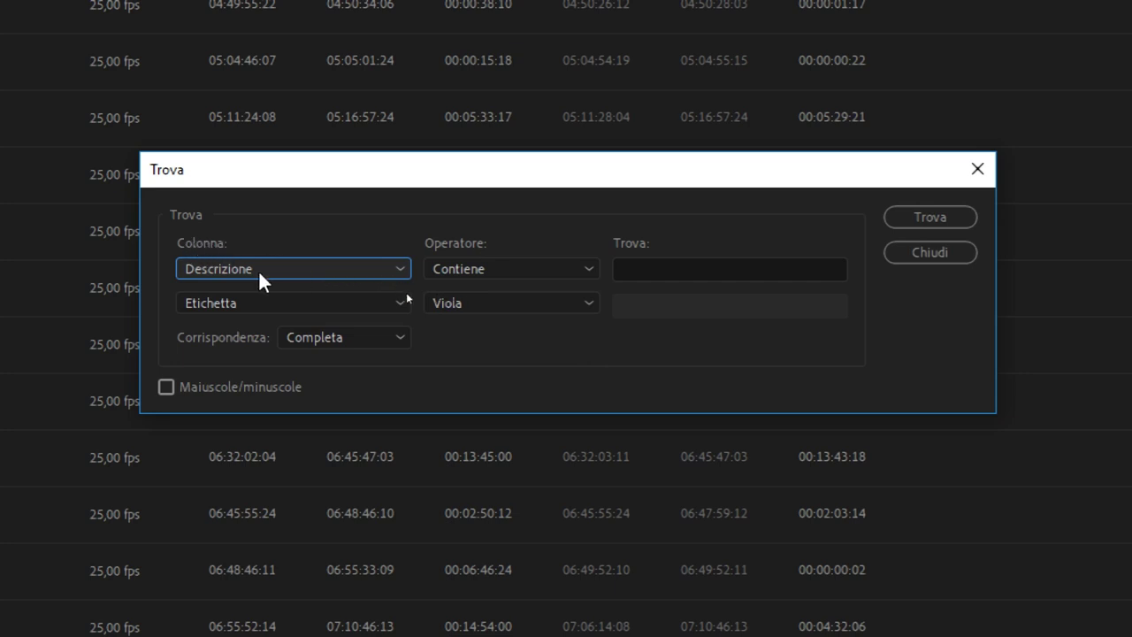
left_click(400, 268)
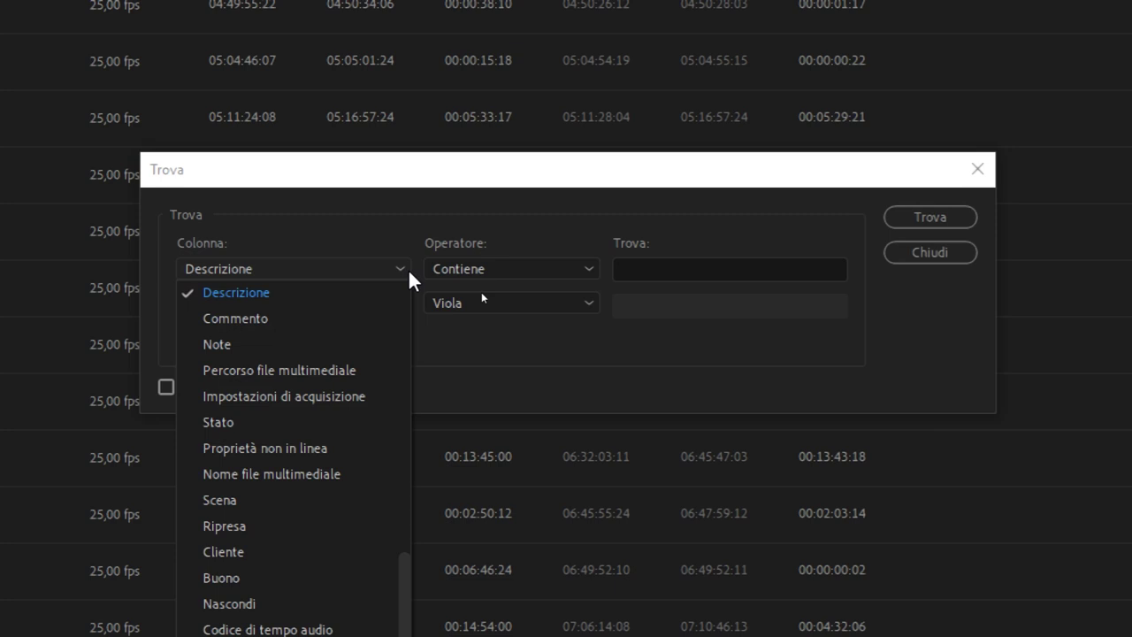
scroll(300, 380, "down", 2)
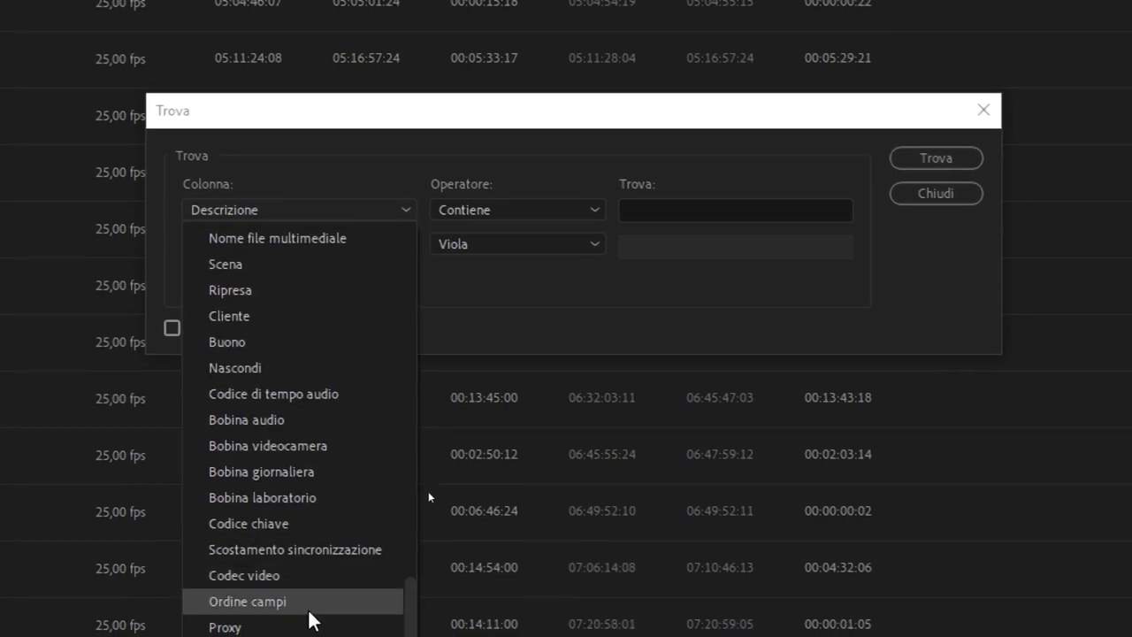
scroll(279, 371, "up", 8)
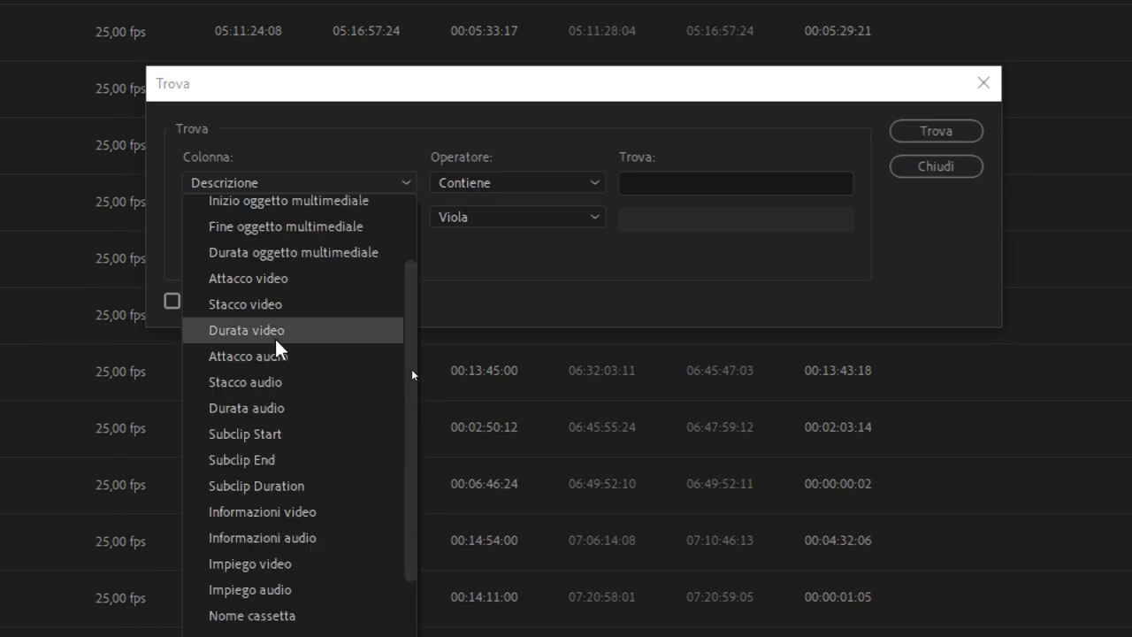
scroll(278, 348, "down", 3)
scroll(271, 361, "down", 3)
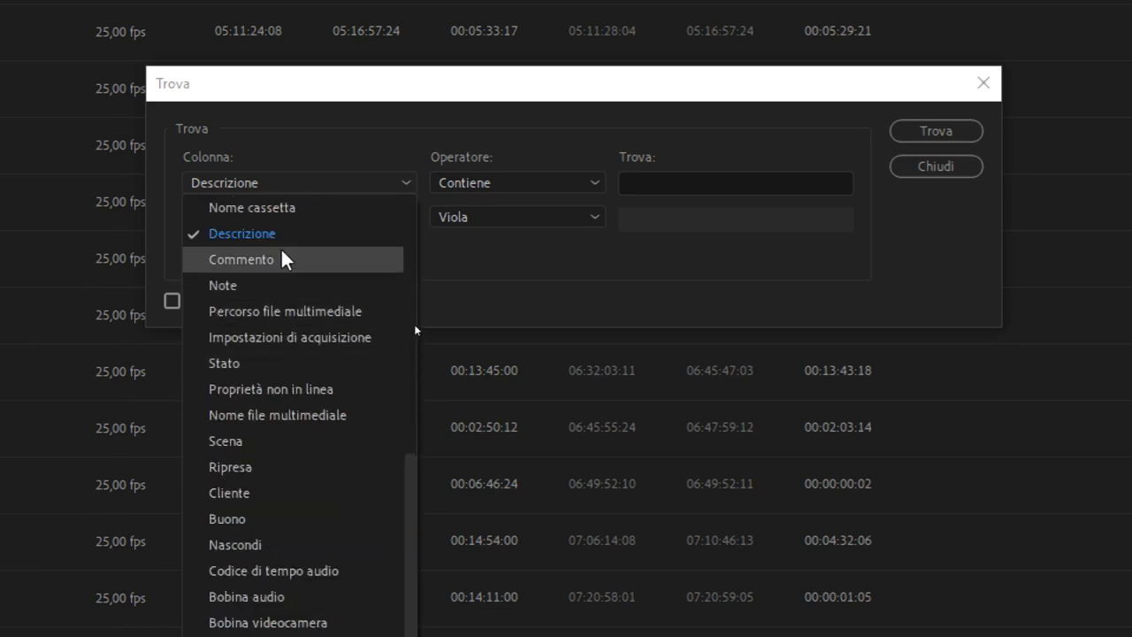
scroll(281, 257, "up", 3)
left_click(473, 325)
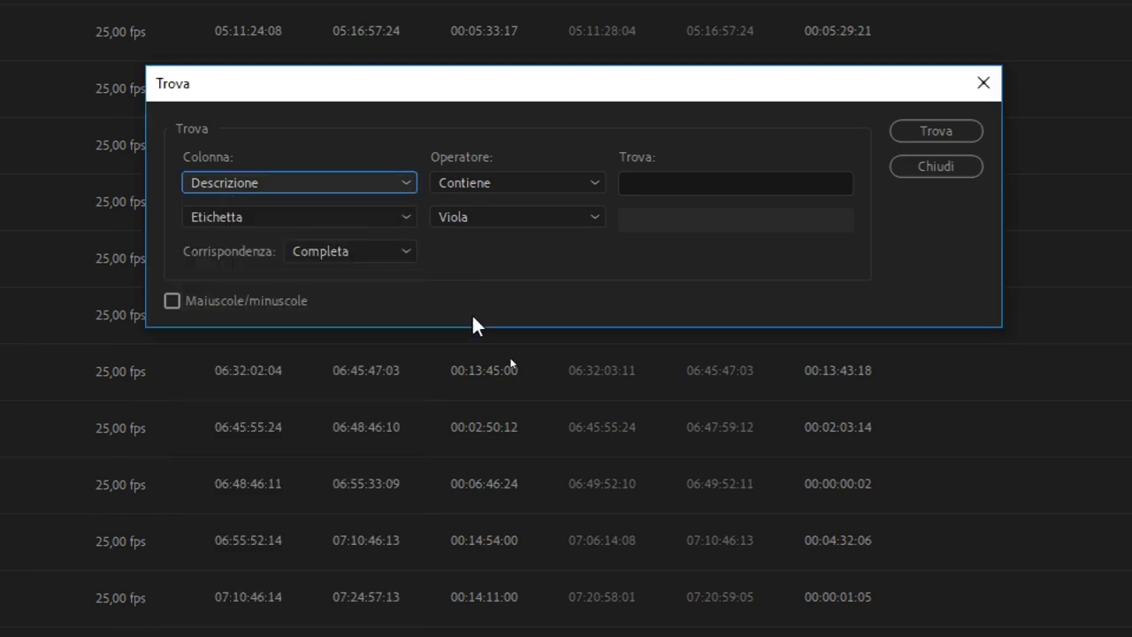
left_click(246, 186)
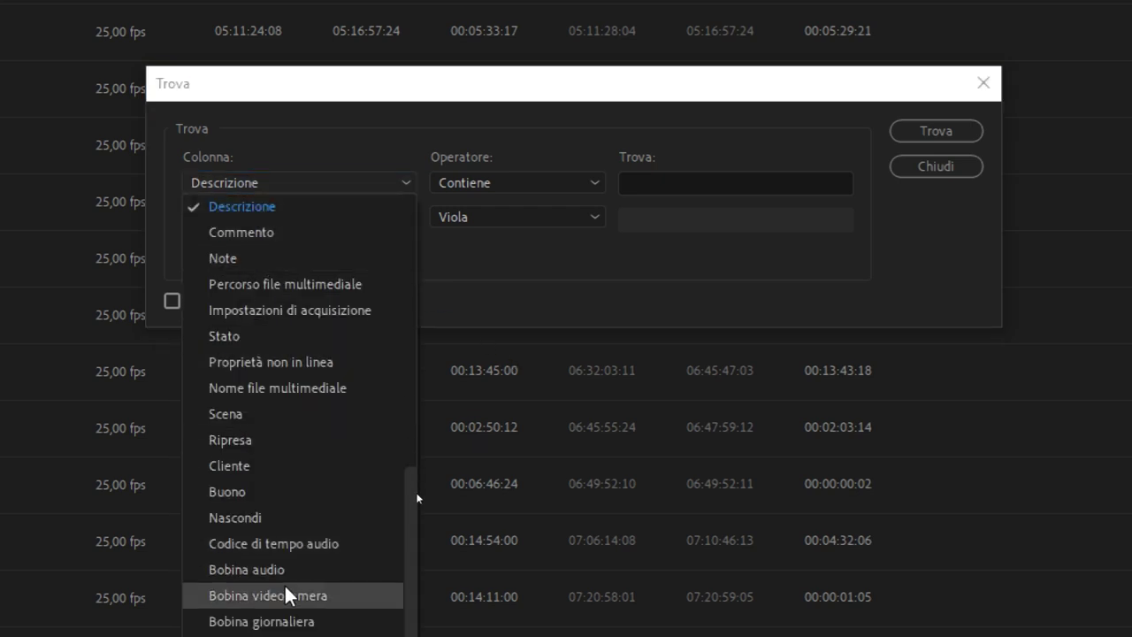
scroll(297, 496, "down", 2)
scroll(285, 530, "up", 5)
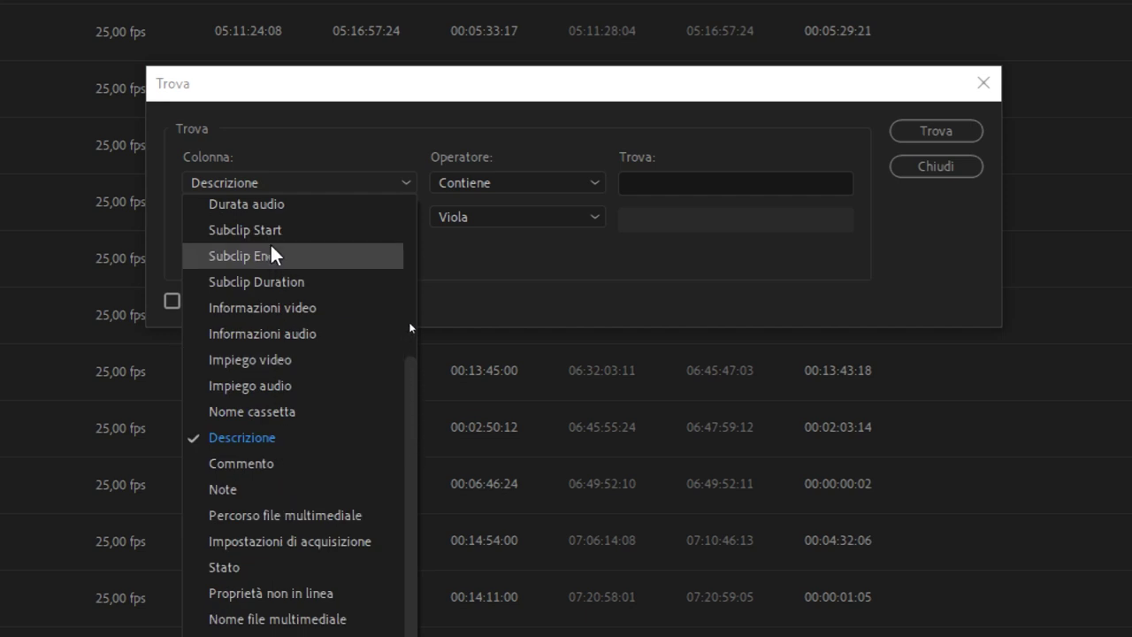
scroll(266, 468, "up", 3)
scroll(268, 453, "up", 2)
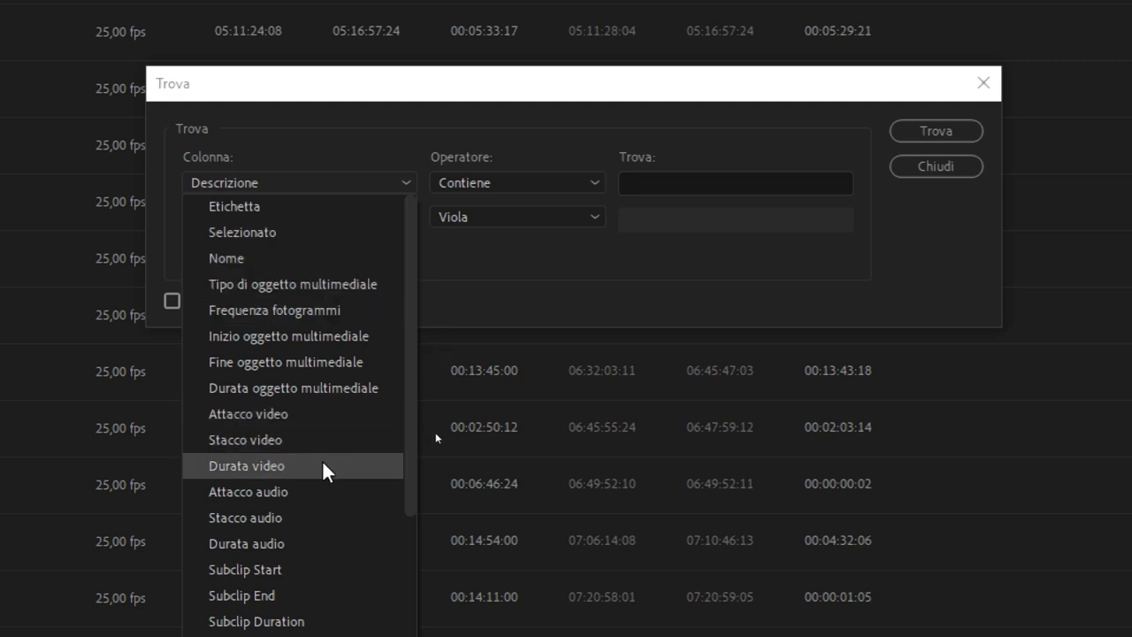
scroll(322, 478, "down", 5)
scroll(311, 504, "down", 3)
scroll(307, 500, "up", 8)
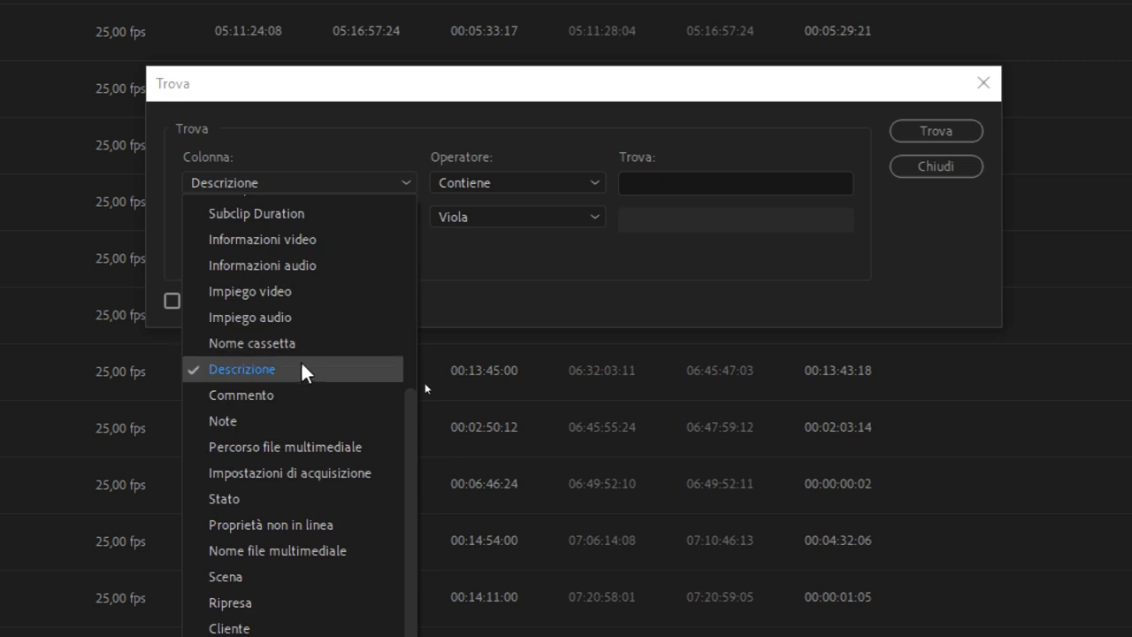
left_click(265, 377)
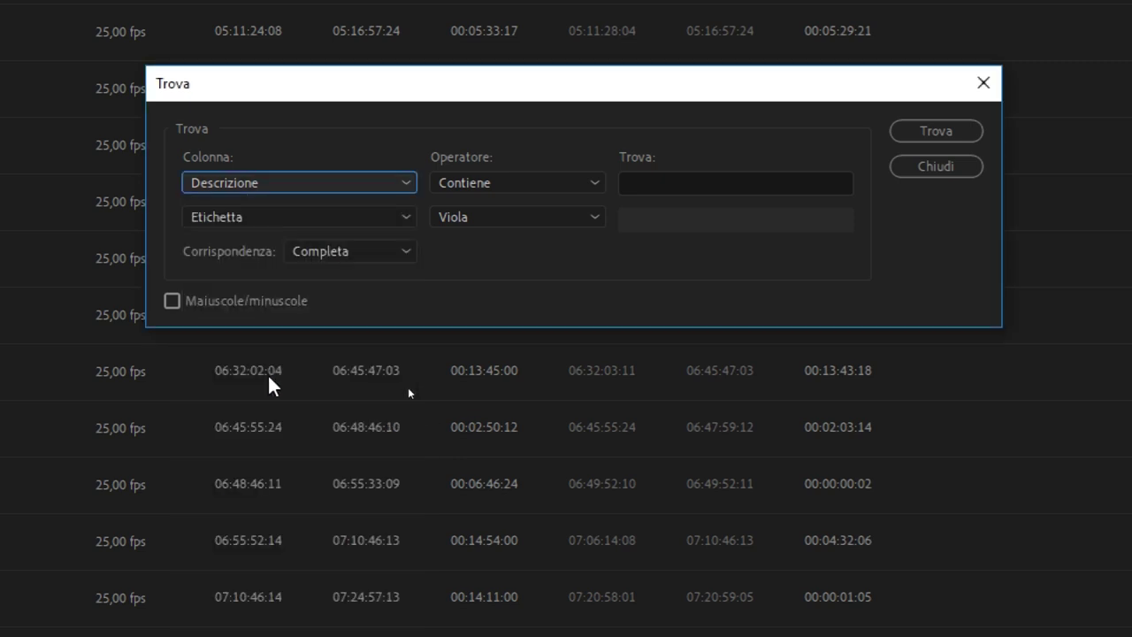
Search for 'indagine' in Descrizione, then close the Trova dialog to view the matching clips
left_click(722, 181)
type("indagi")
key("BackSpace")
type("ne")
key("BackSpace")
key("BackSpace")
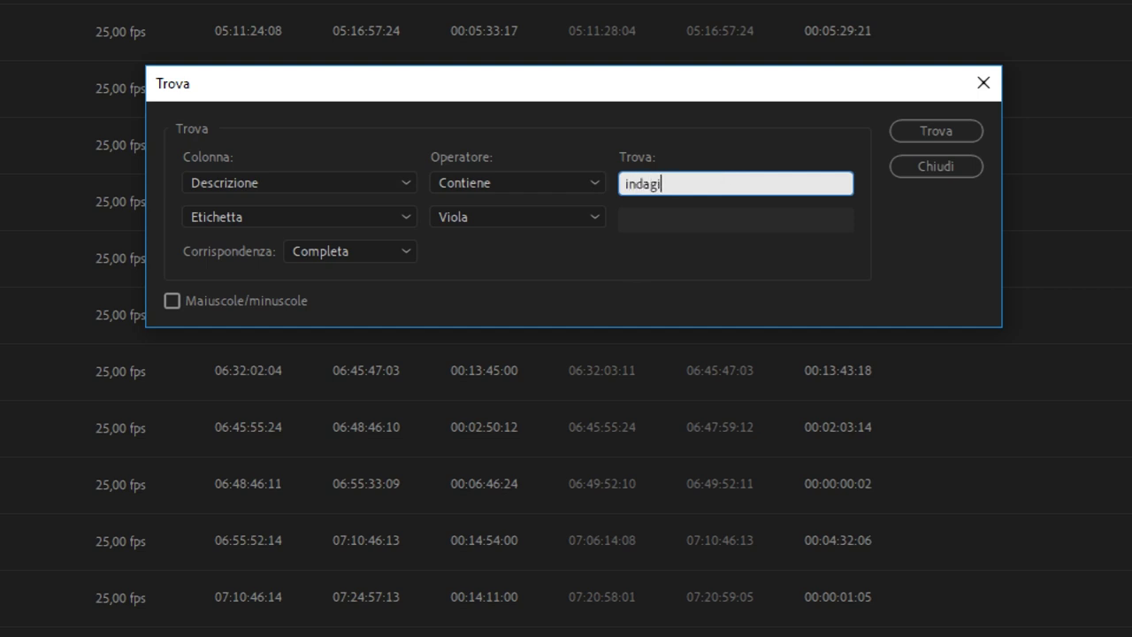
type("ine")
left_click(771, 293)
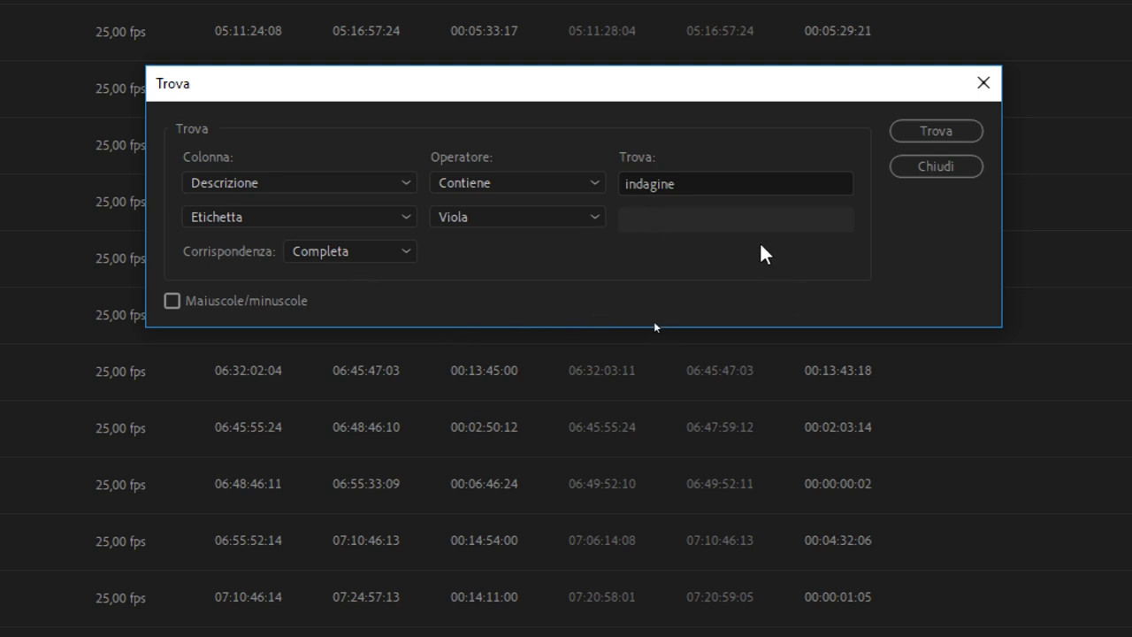
left_click(938, 133)
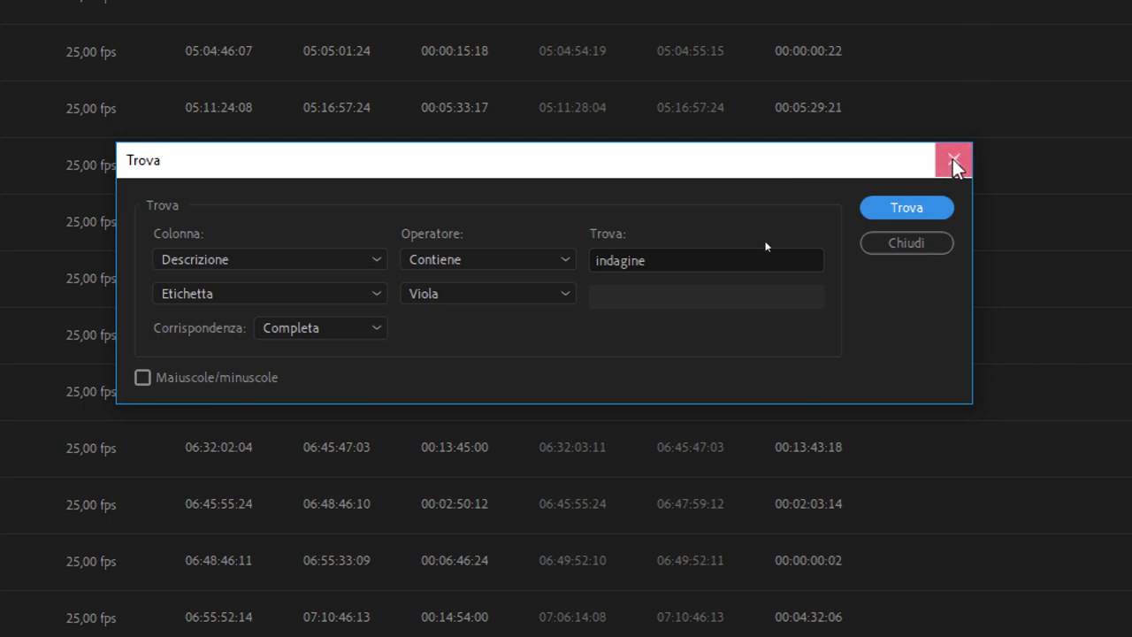
left_click(954, 161)
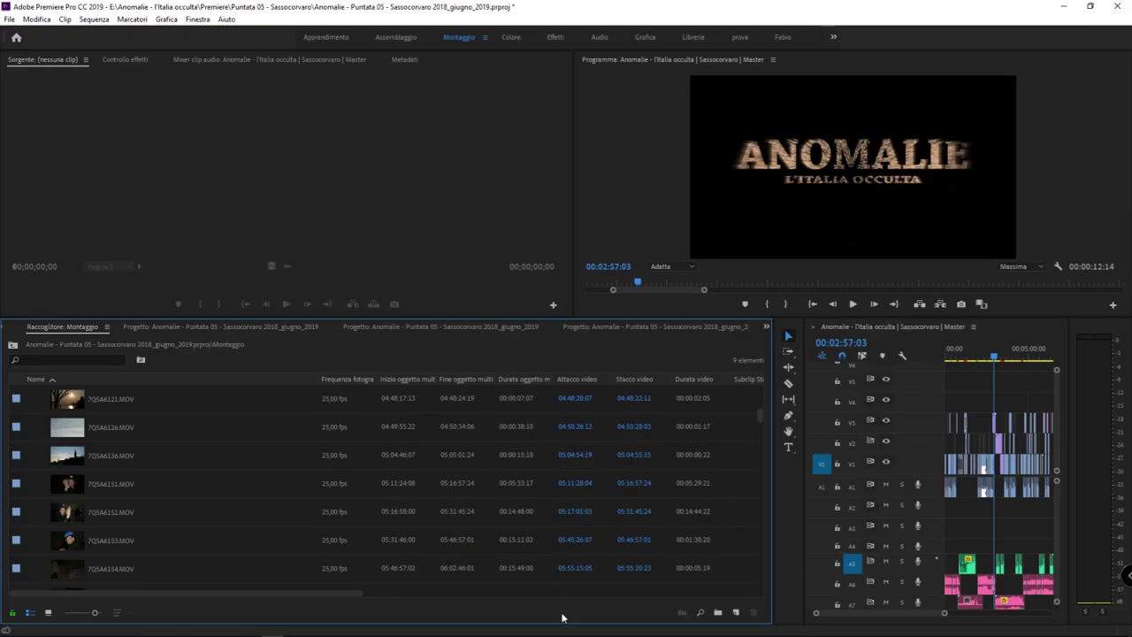
scroll(584, 544, "down", 3)
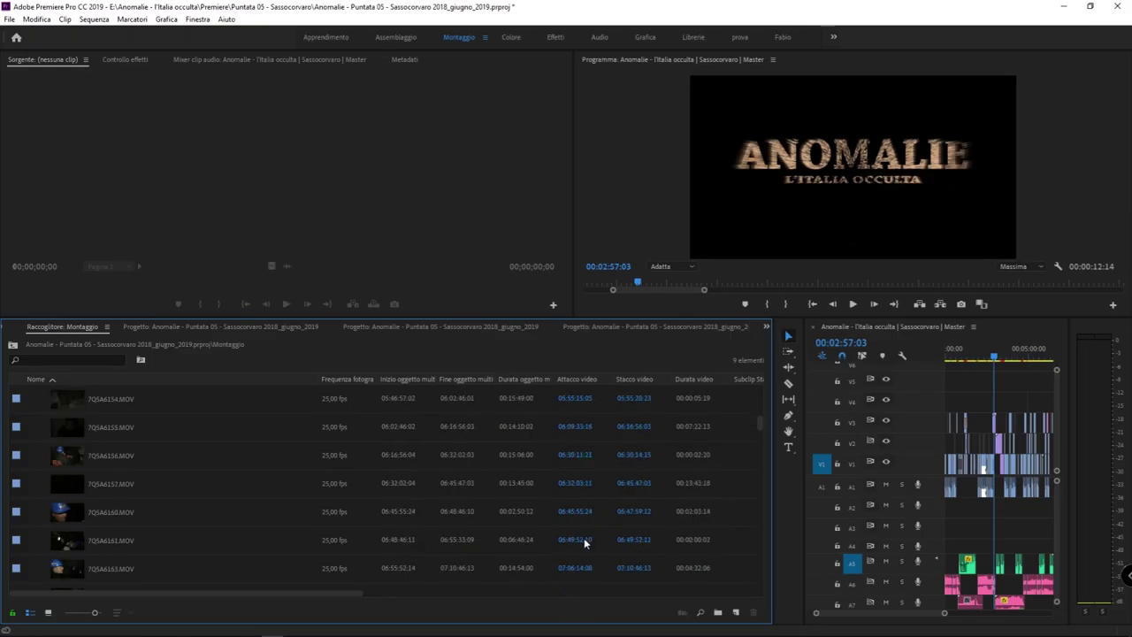
scroll(130, 506, "down", 10)
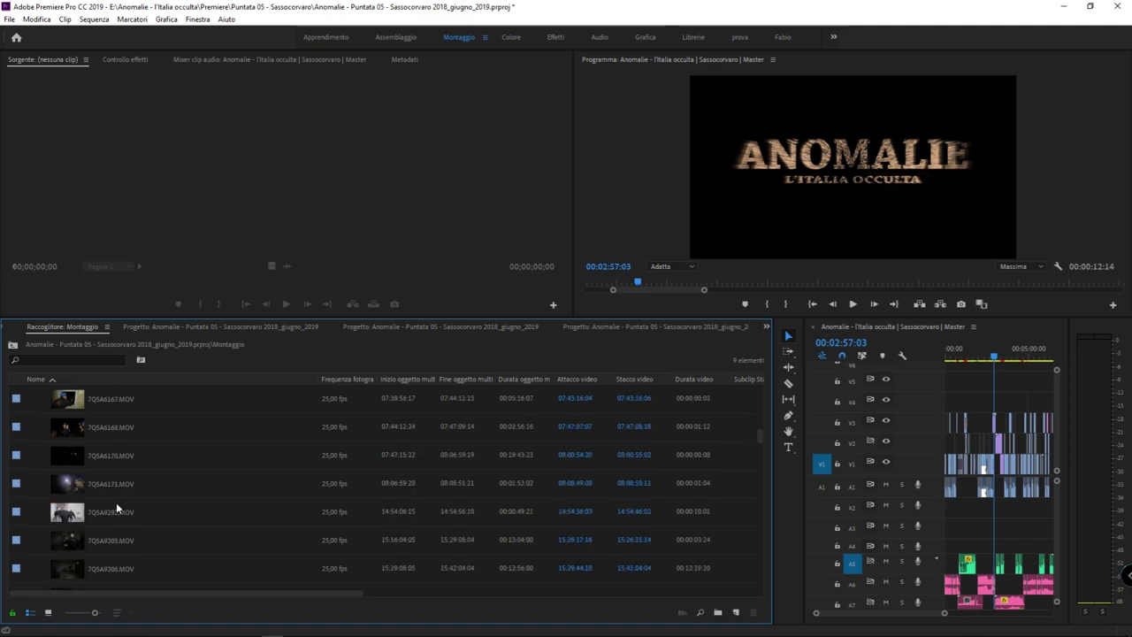
left_click_drag(336, 592, 610, 589)
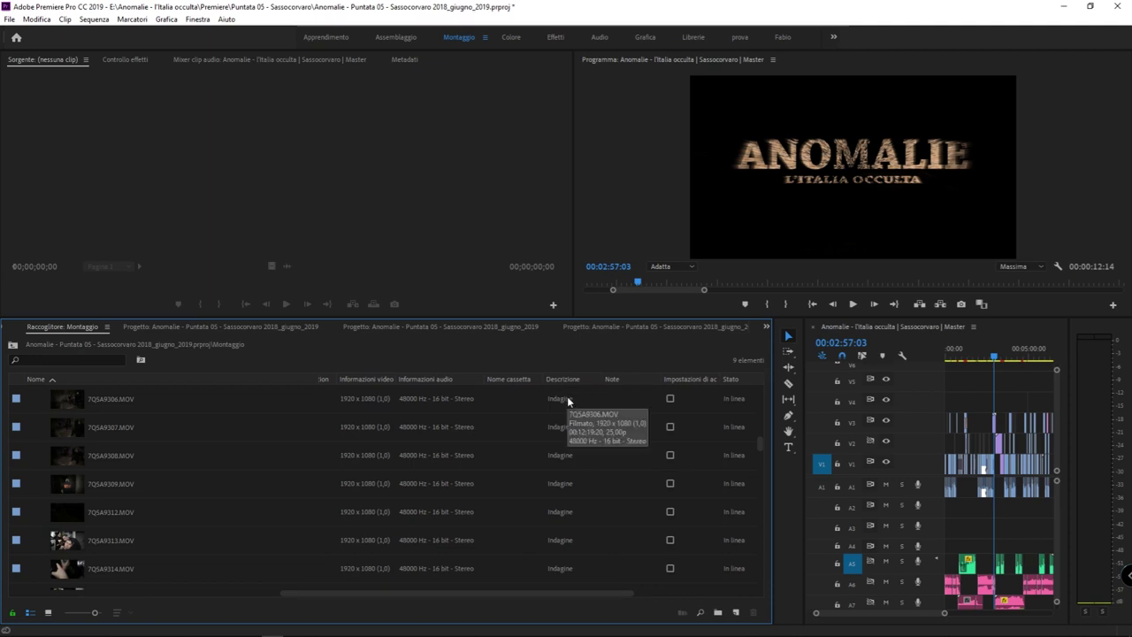
mouse_move(564, 593)
left_mouse_down()
mouse_move(611, 592)
mouse_move(244, 583)
left_mouse_up()
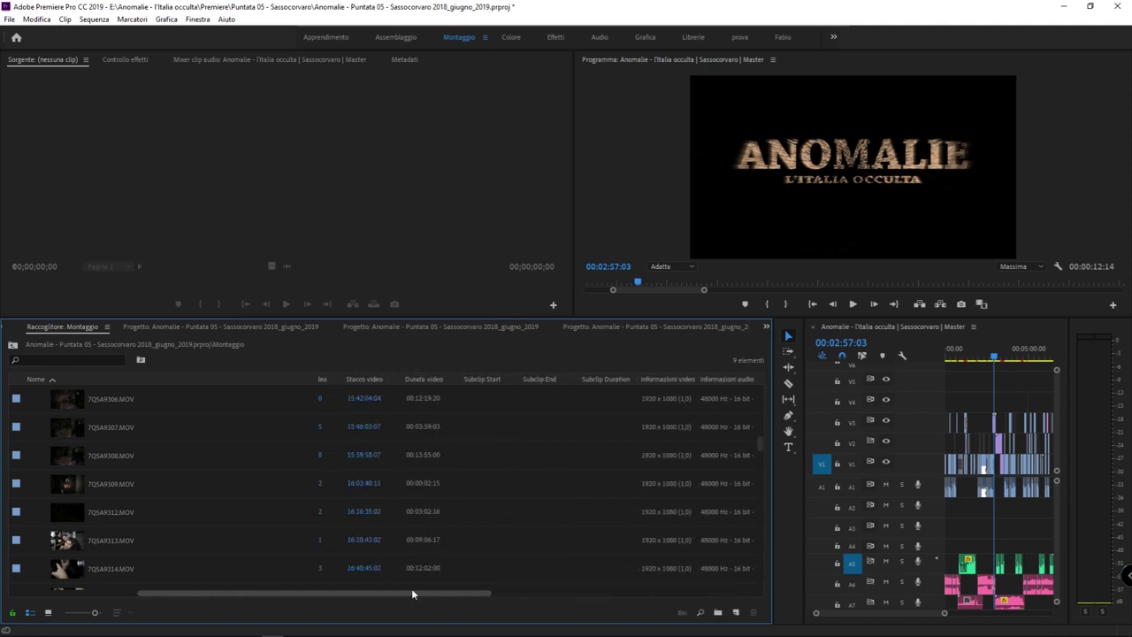
scroll(109, 497, "down", 2)
scroll(108, 497, "down", 2)
scroll(97, 503, "down", 2)
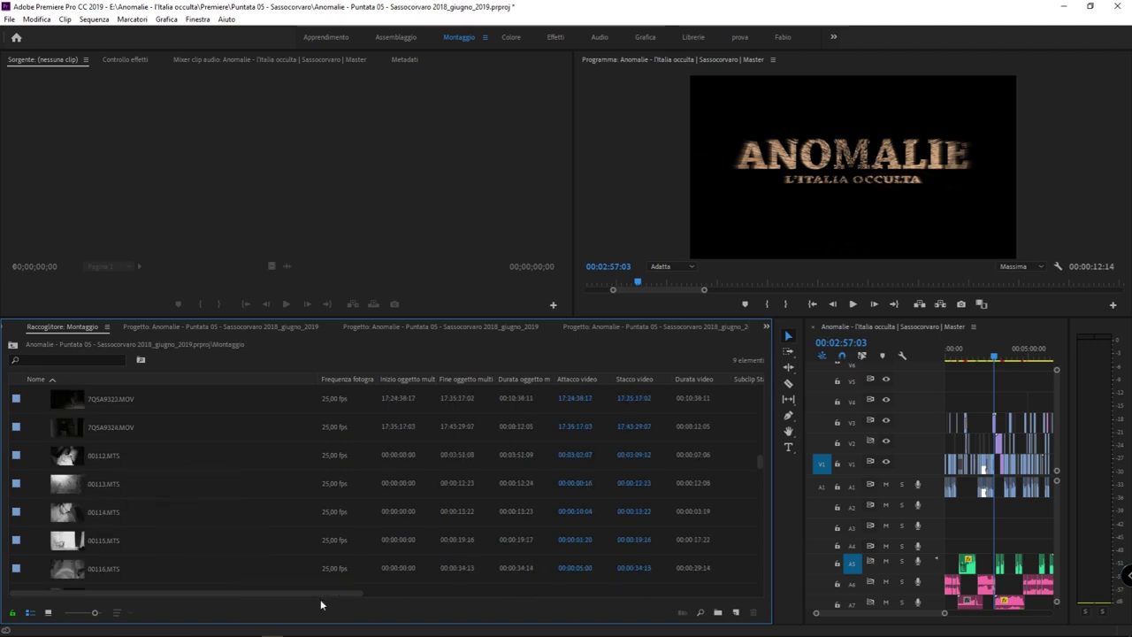
scroll(324, 593, "right", 5)
left_click_drag(385, 594, 373, 596)
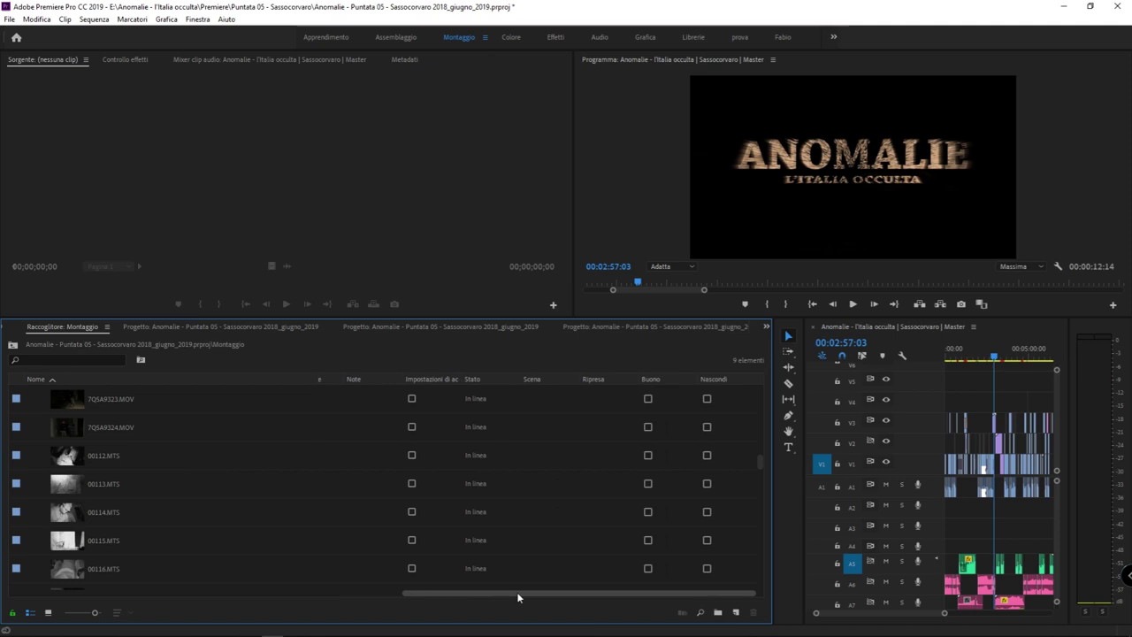
scroll(374, 591, "right", 1)
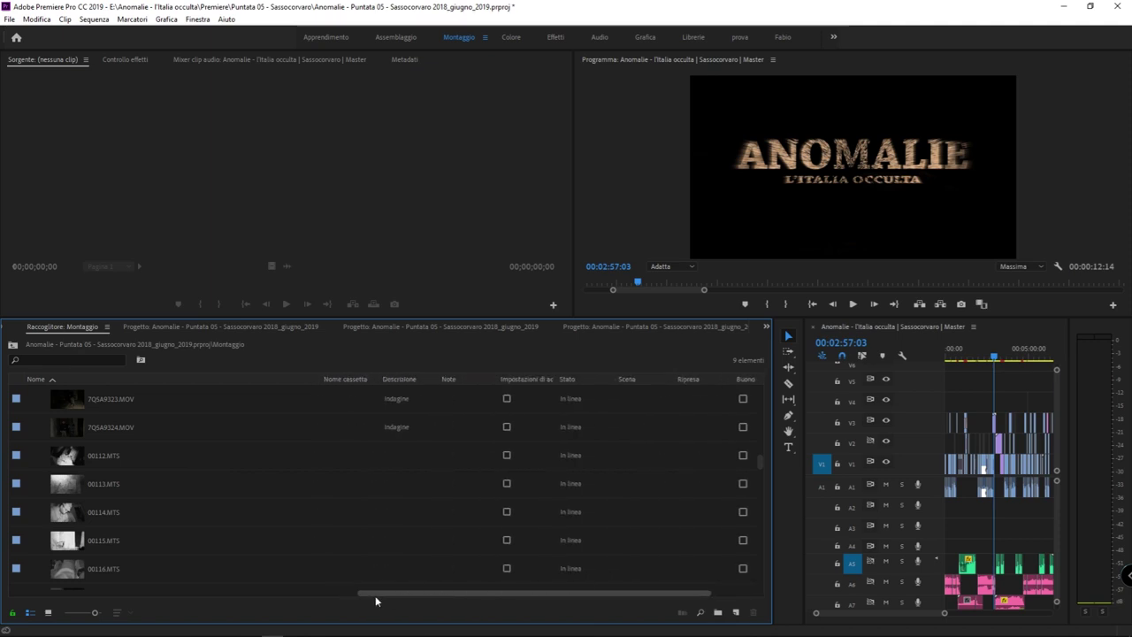
left_click_drag(375, 595, 384, 595)
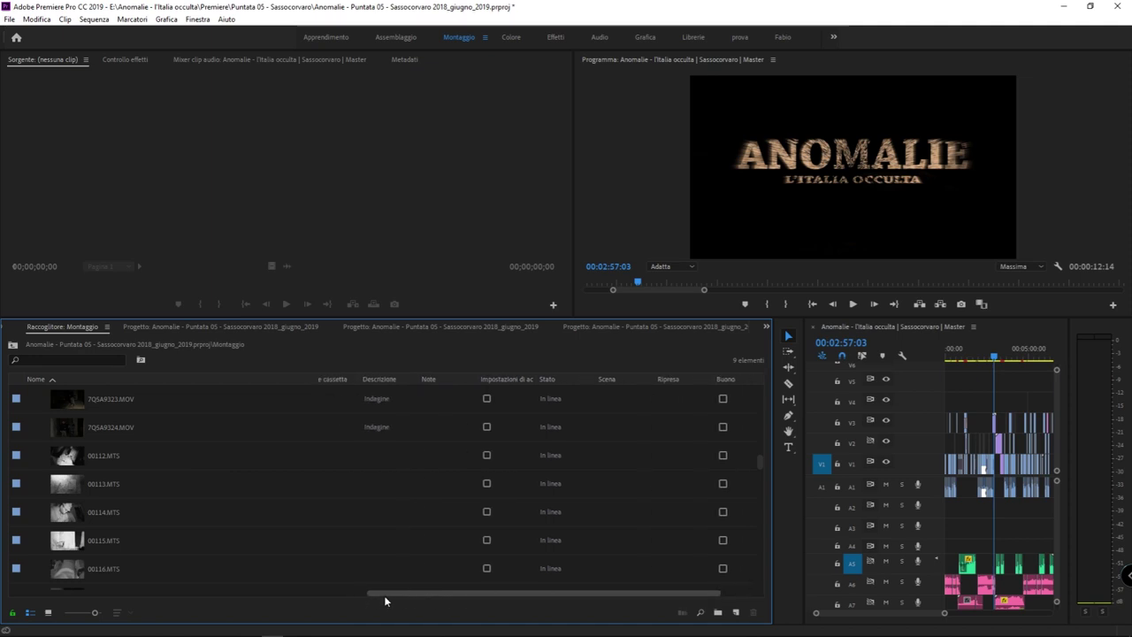
left_click_drag(385, 596, 44, 593)
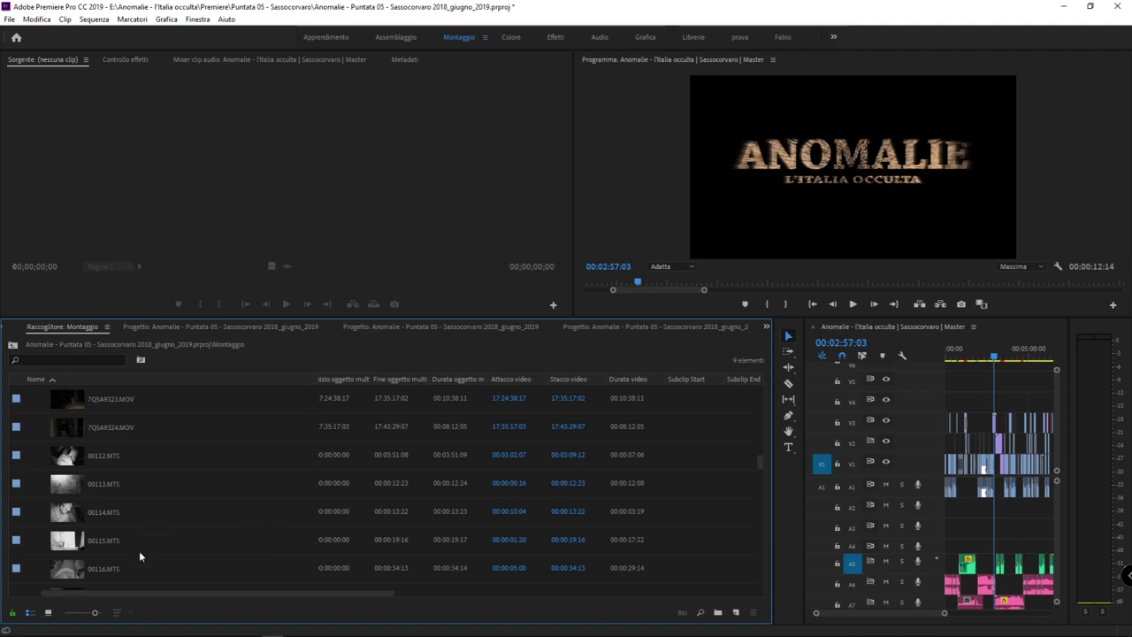
Shrink the Montaggio bin thumbnails with the size slider and review the clip list
scroll(96, 617, "up", 3)
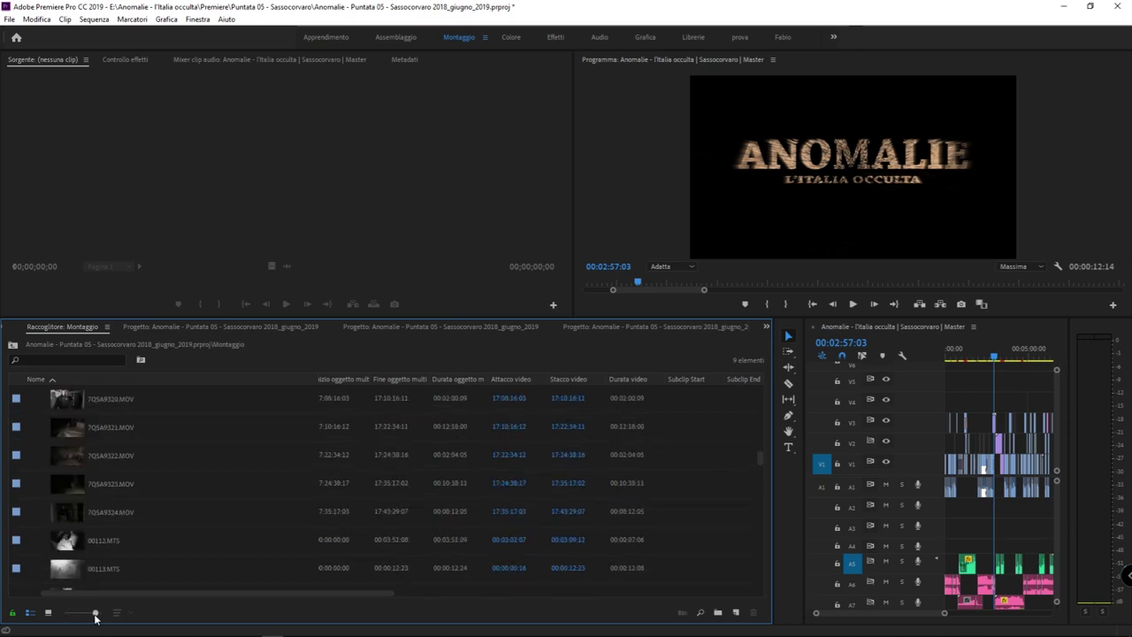
left_click_drag(96, 617, 64, 615)
scroll(20, 476, "down", 2)
scroll(20, 476, "down", 5)
scroll(35, 464, "down", 5)
scroll(71, 448, "up", 10)
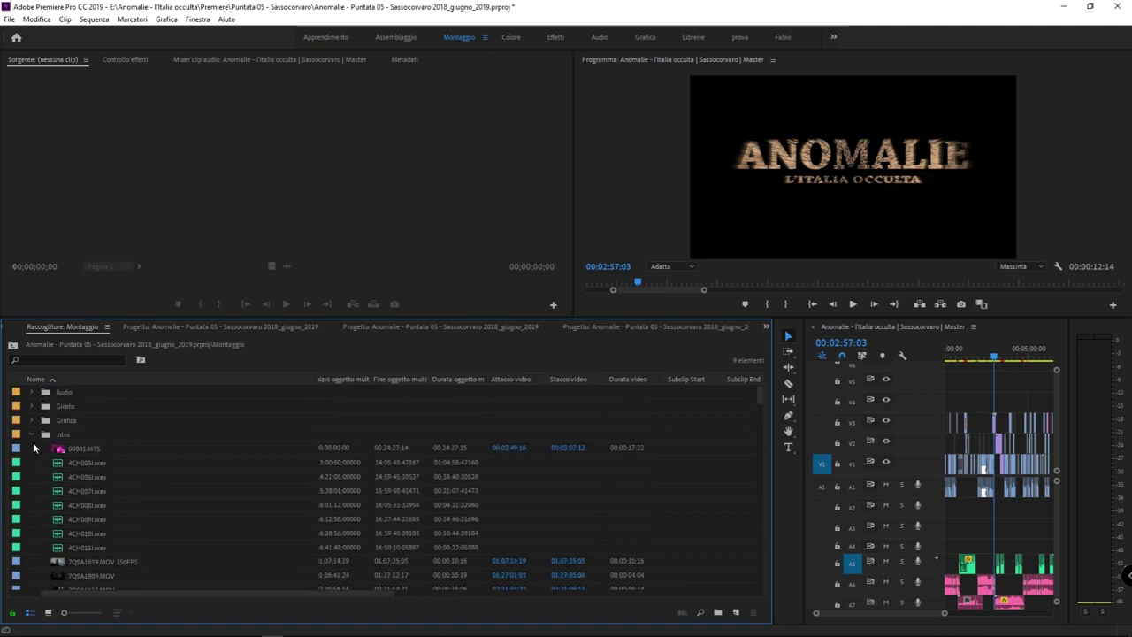
Collapse the Intro and Materiale folders, then re-expand Intro to list all 153 clips
left_click(32, 435)
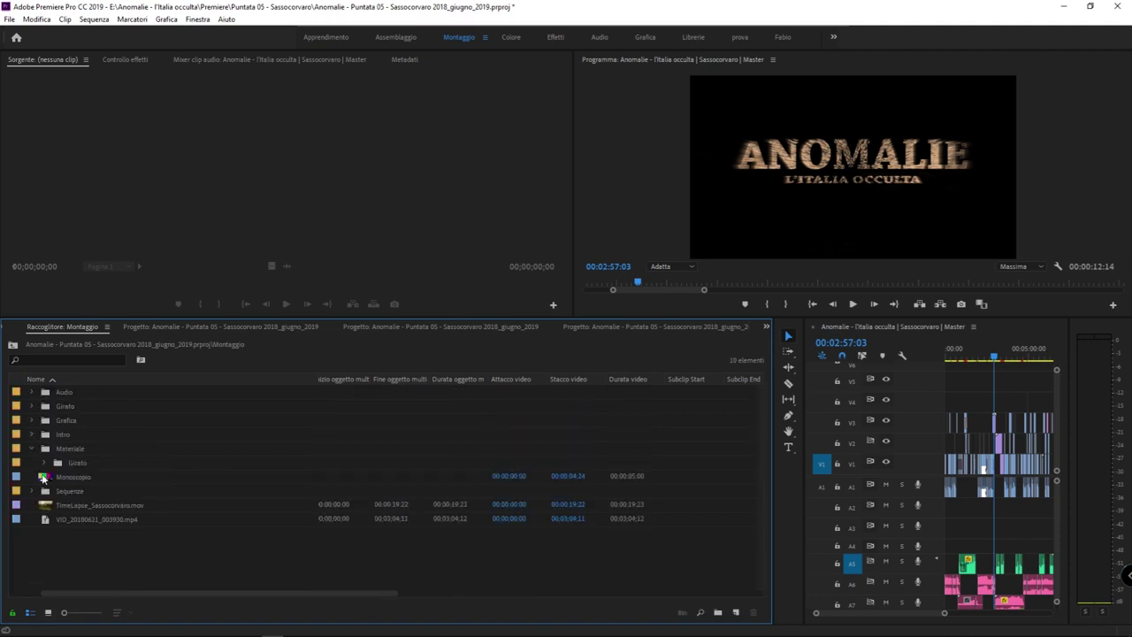
left_click(32, 448)
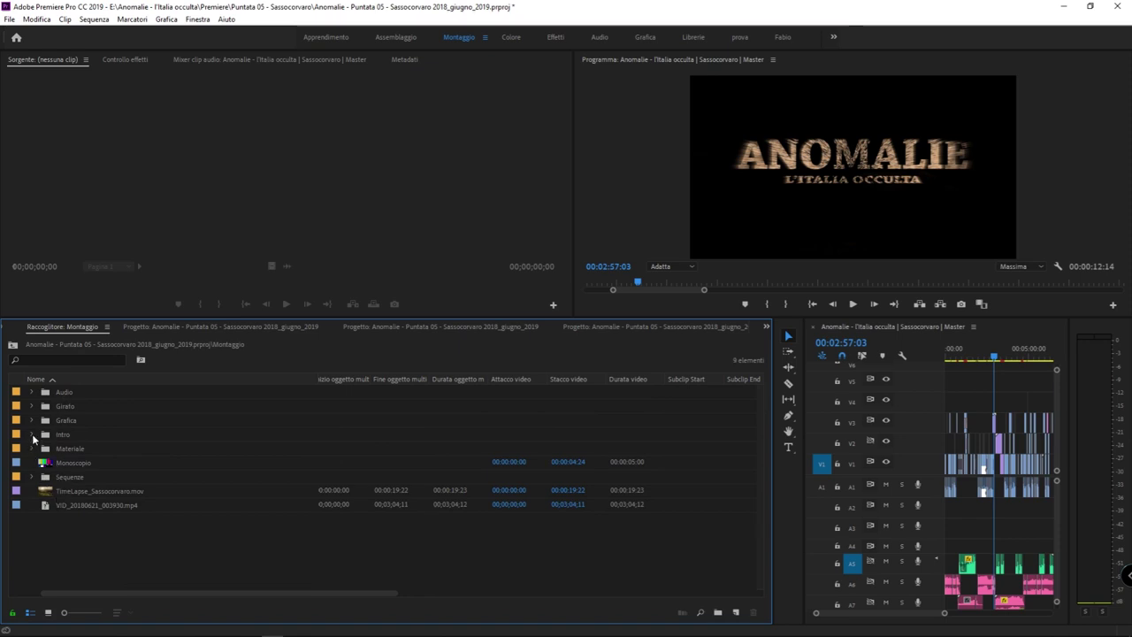
left_click(32, 434)
scroll(122, 531, "down", 5)
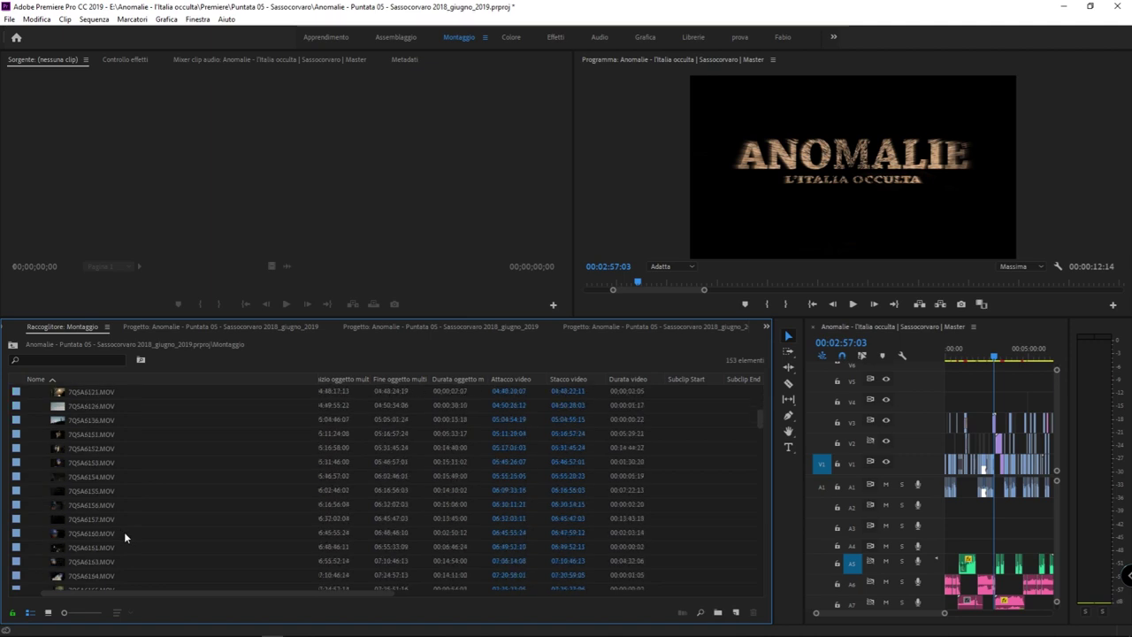
left_click_drag(340, 589, 663, 590)
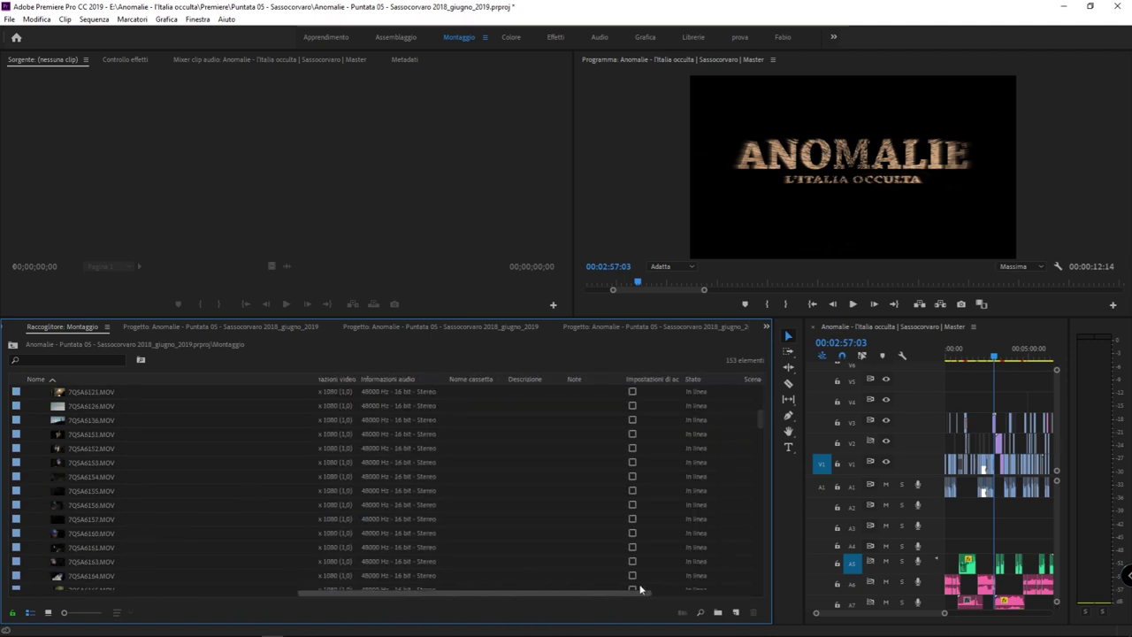
left_click_drag(555, 588, 298, 575)
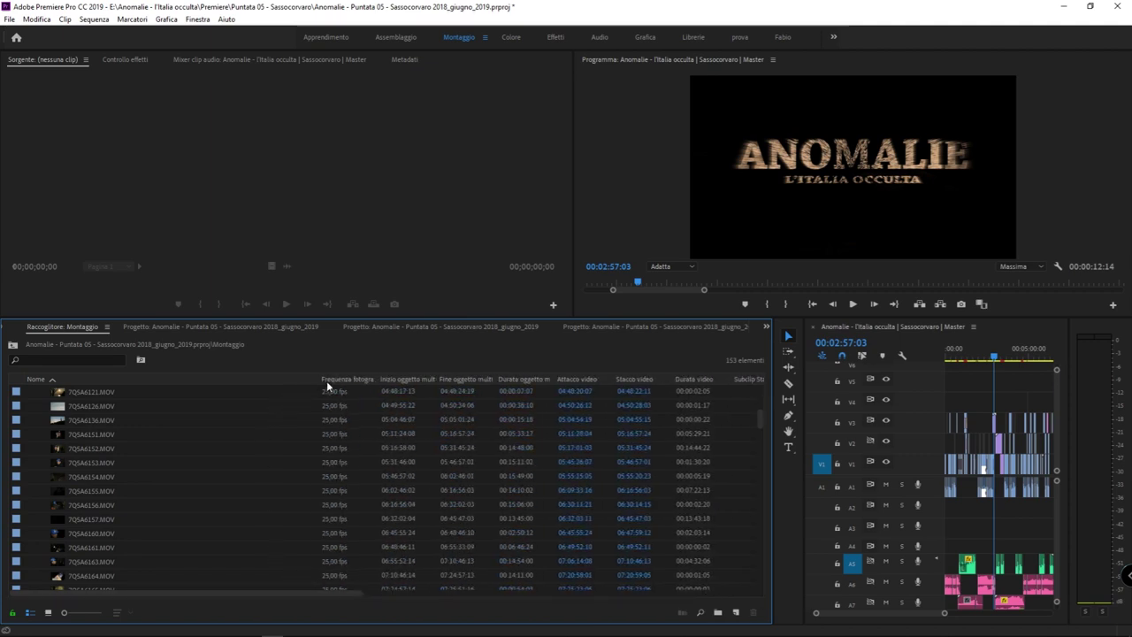
left_click_drag(221, 591, 265, 591)
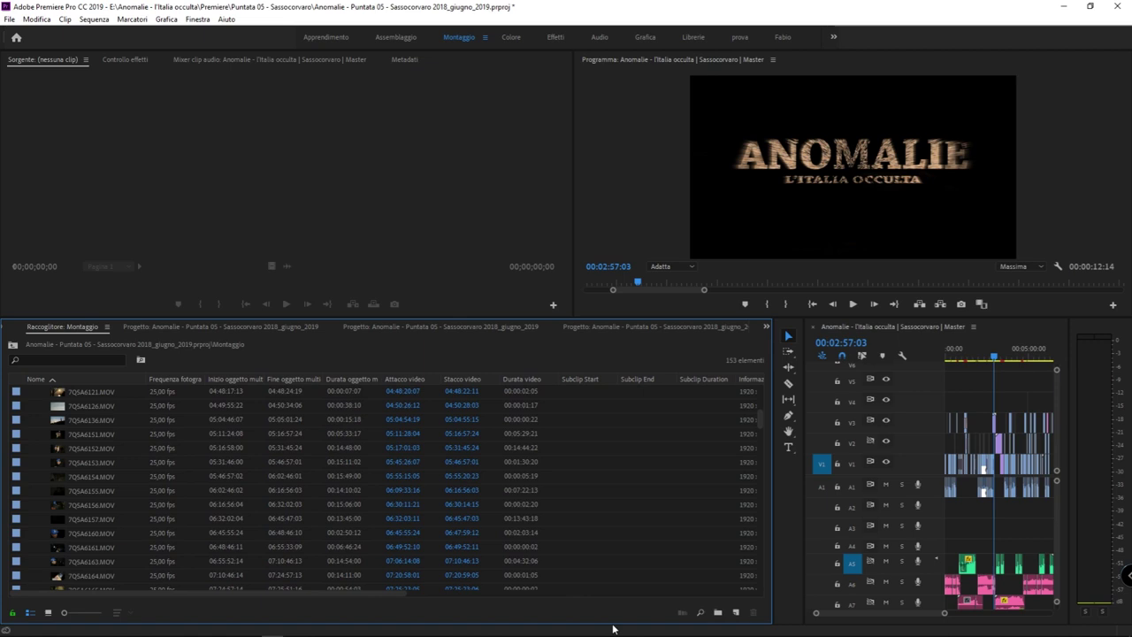
mouse_move(368, 592)
left_mouse_down()
mouse_move(676, 591)
mouse_move(243, 591)
left_mouse_up()
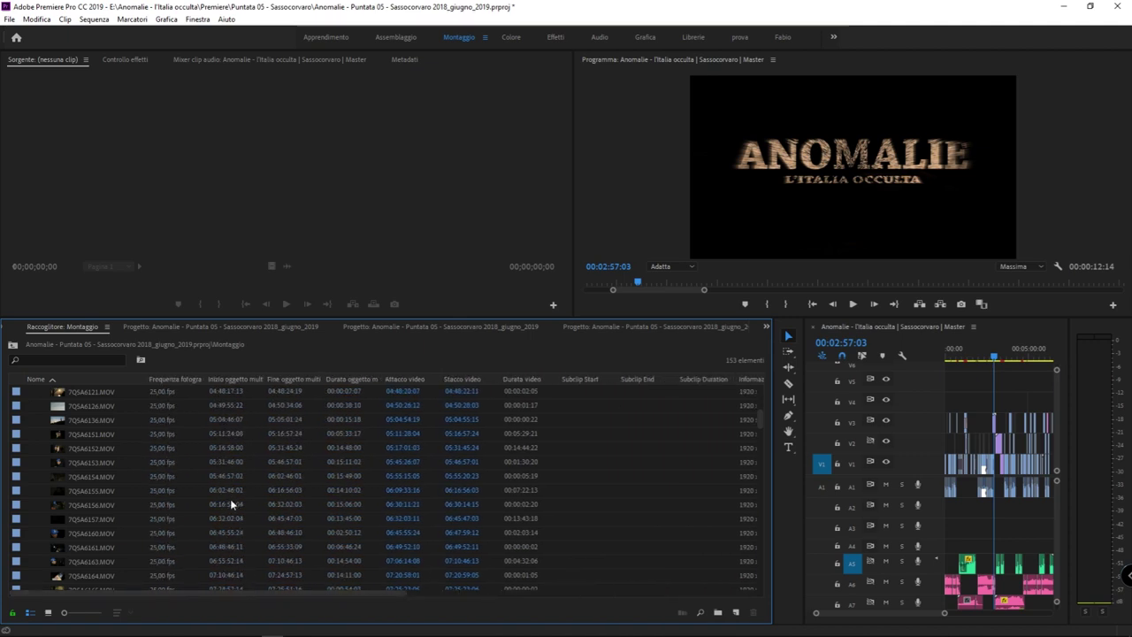